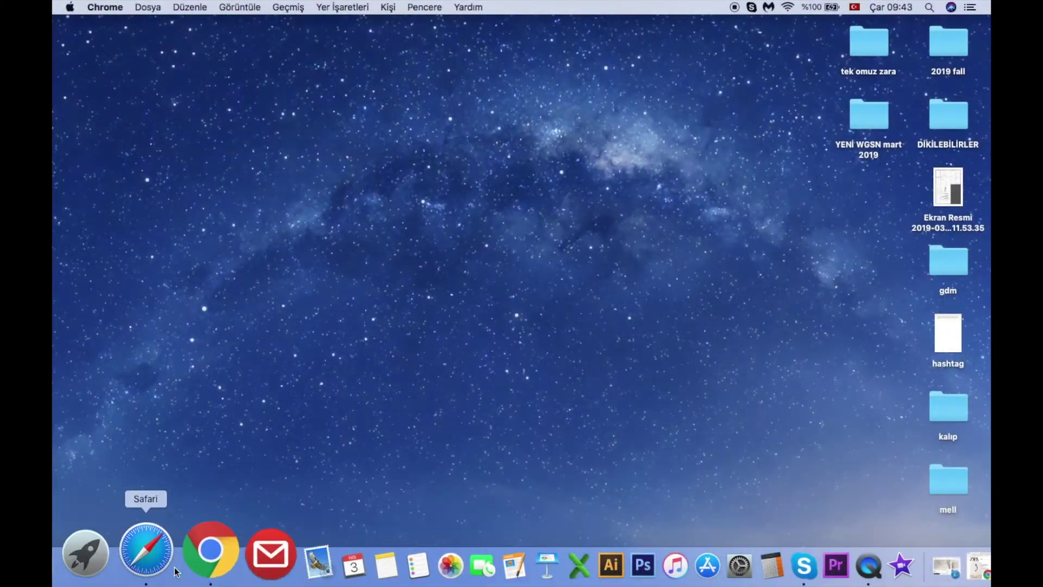
# Open the Zara asymmetric pleated top page in Chrome and scroll to its product code.
pyautogui.click(197, 551)
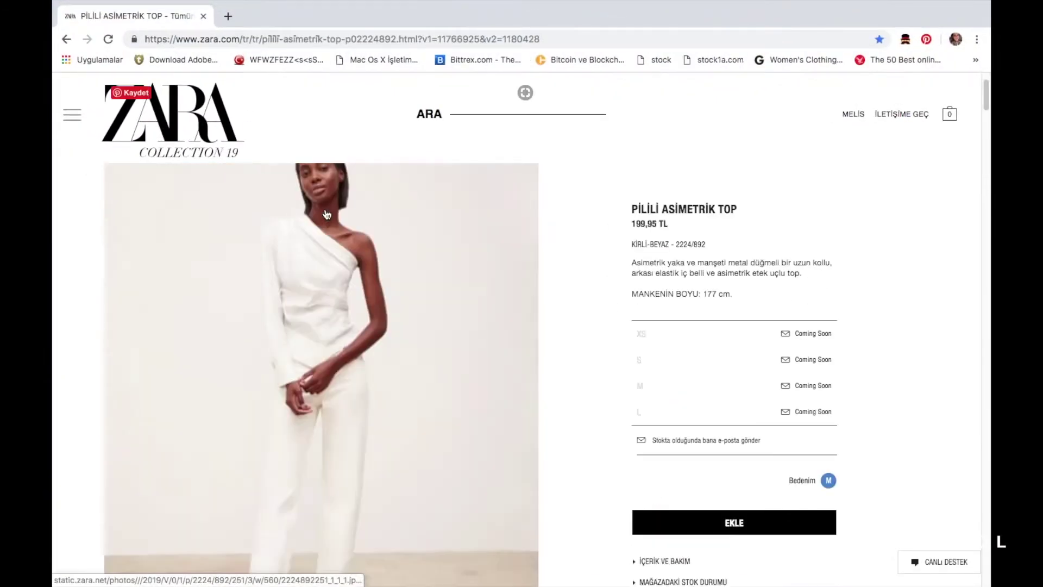
pyautogui.scroll(-5, 327, 214)
pyautogui.scroll(-3, 326, 223)
pyautogui.scroll(-3, 327, 231)
pyautogui.scroll(-3, 326, 233)
pyautogui.scroll(-2, 424, 220)
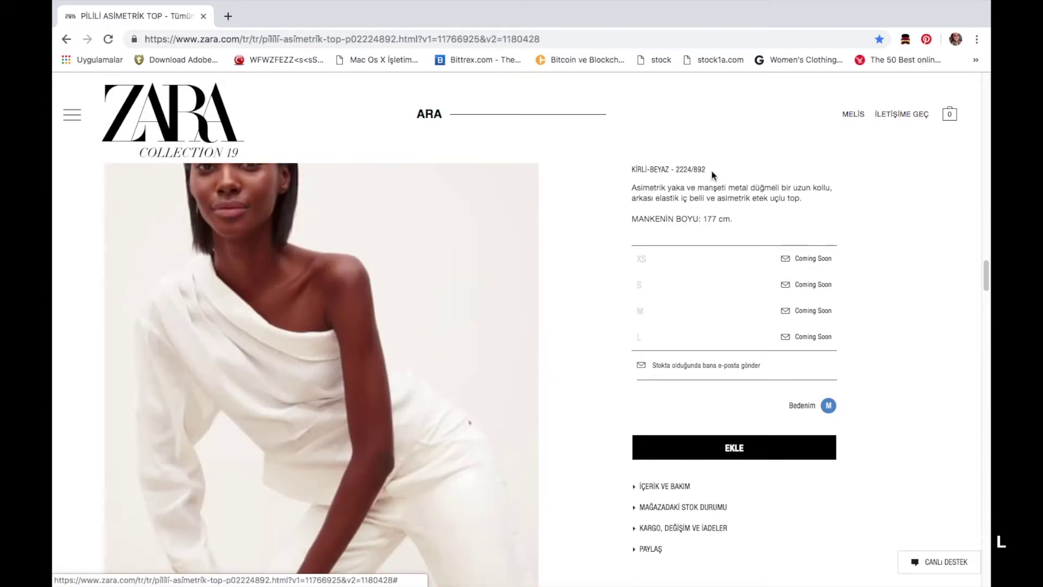
# Search Google for the selected product code 2224/892 in a new tab.
pyautogui.moveTo(706, 170); pyautogui.dragTo(676, 170)
pyautogui.rightClick(678, 169)
pyautogui.click(717, 204)
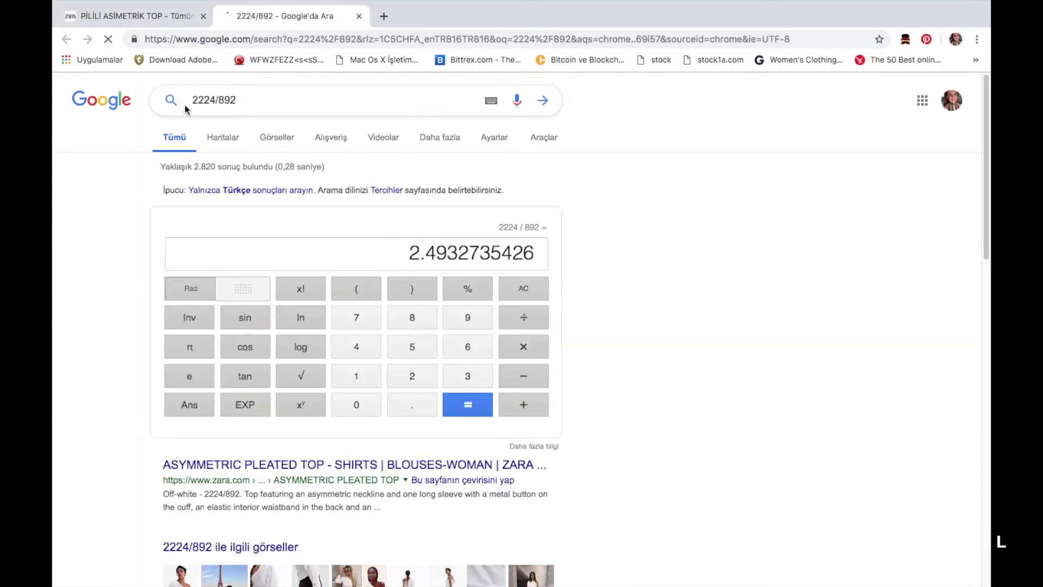
# Search 'zara 2224/892' and browse its Google image results.
pyautogui.write('zara')
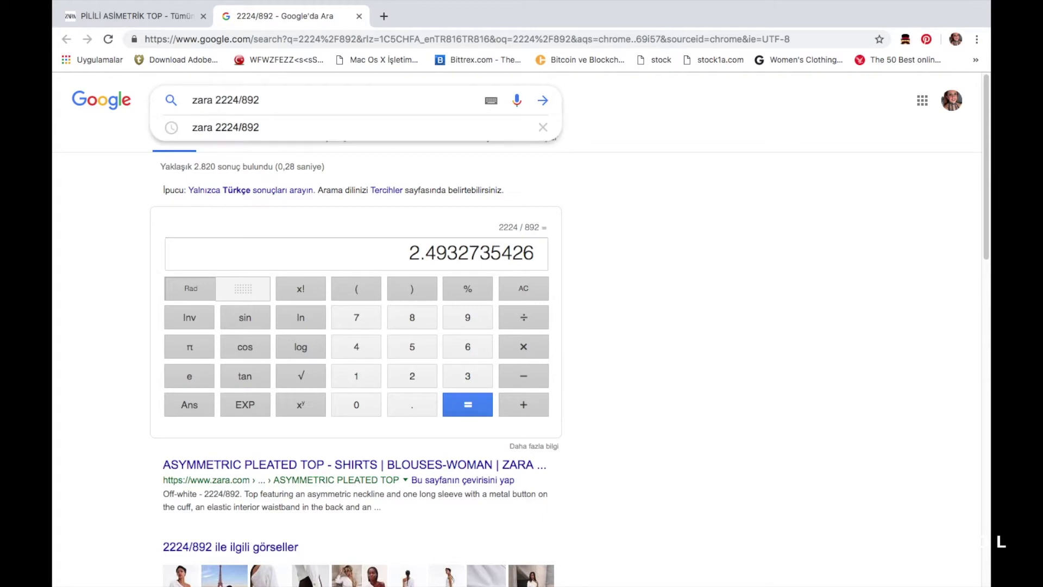
pyautogui.press('Return')
pyautogui.click(322, 140)
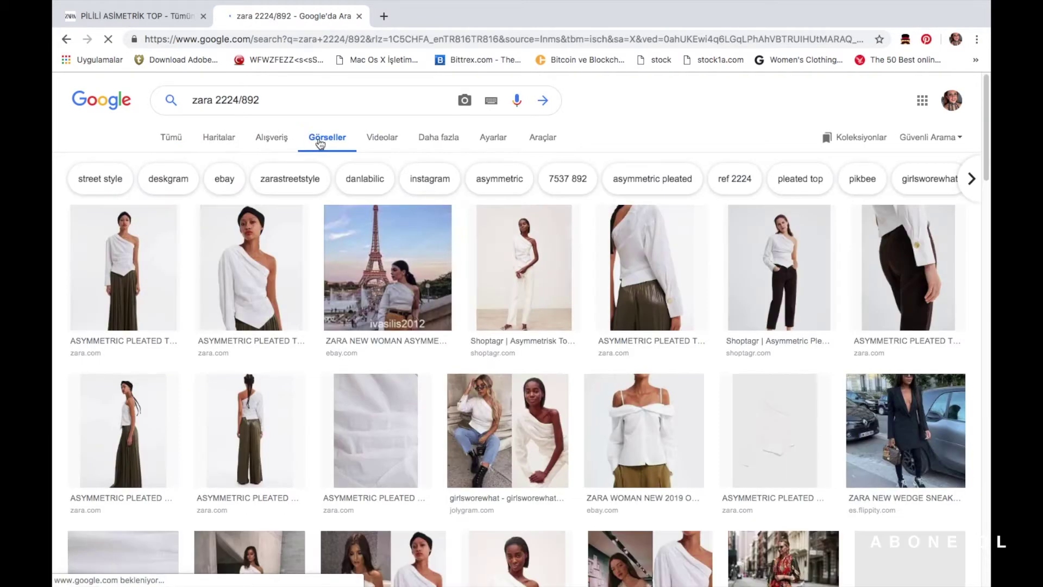
pyautogui.click(519, 376)
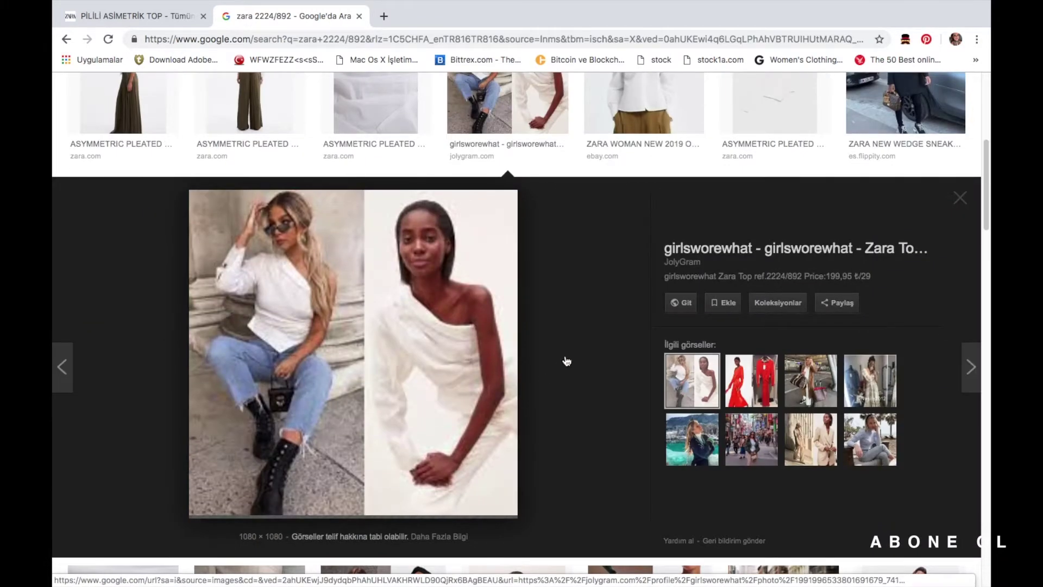
pyautogui.scroll(-7, 565, 360)
pyautogui.click(621, 262)
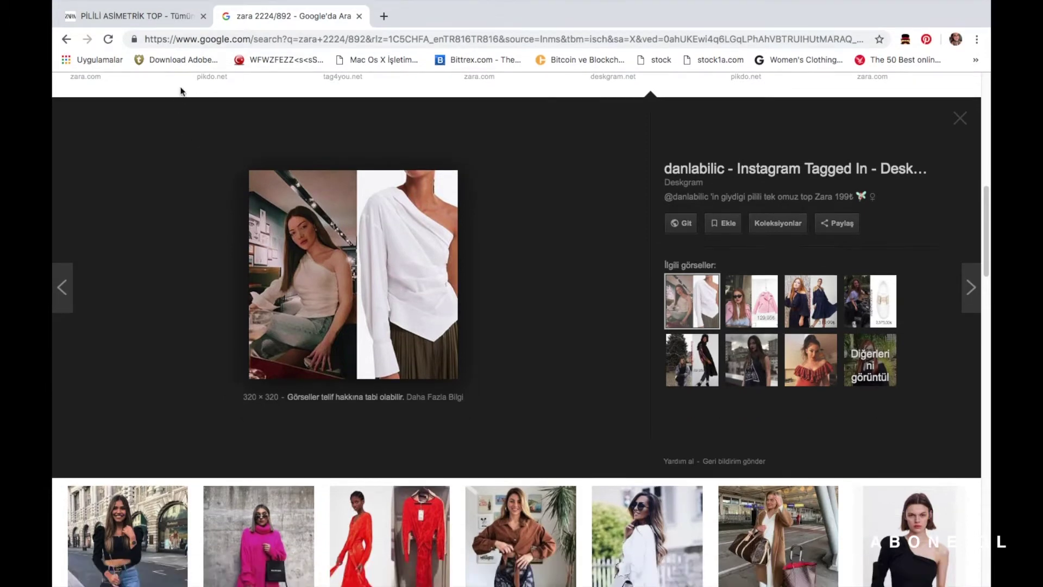
pyautogui.moveTo(353, 275)
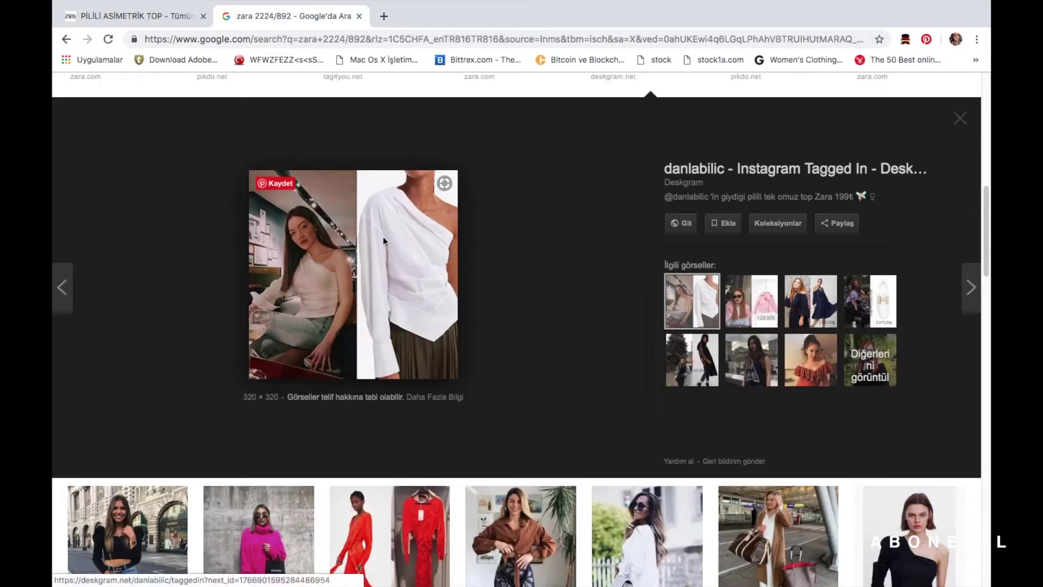
# Copy the Zara product photo of the pleated top, then start a new Illustrator document.
pyautogui.rightClick(383, 239)
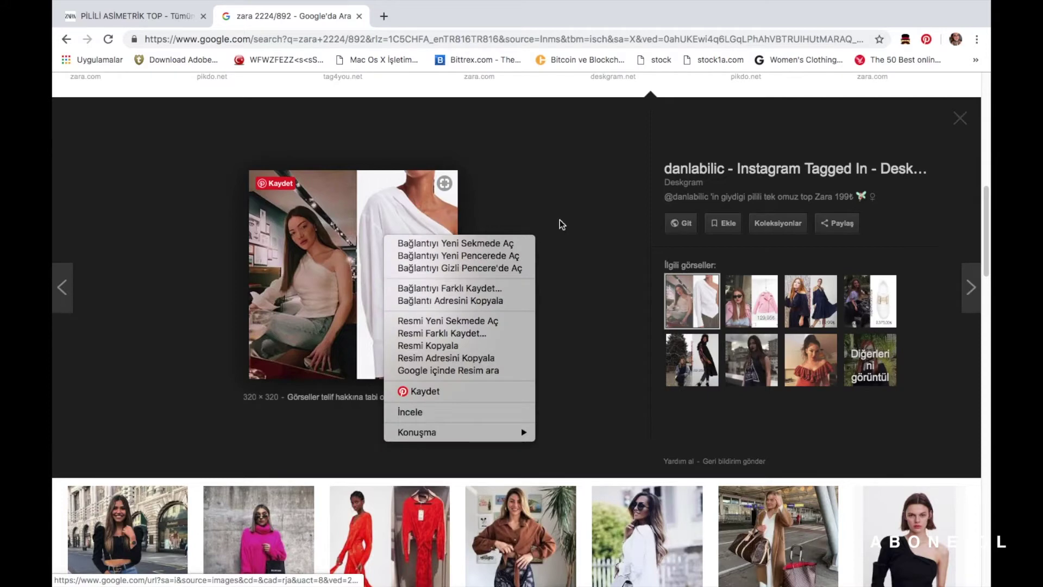
pyautogui.click(147, 268)
pyautogui.rightClick(384, 279)
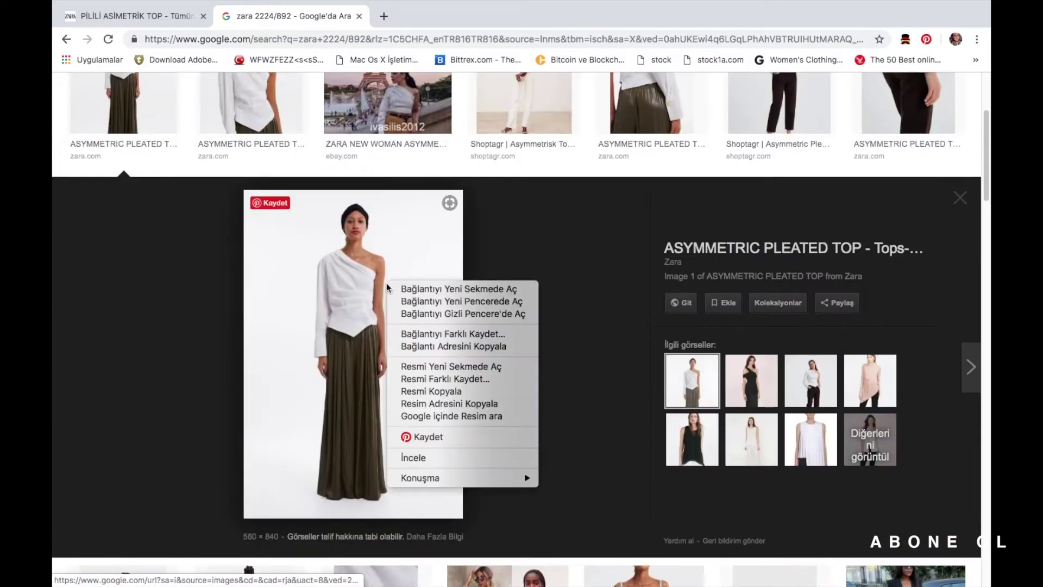
pyautogui.click(422, 384)
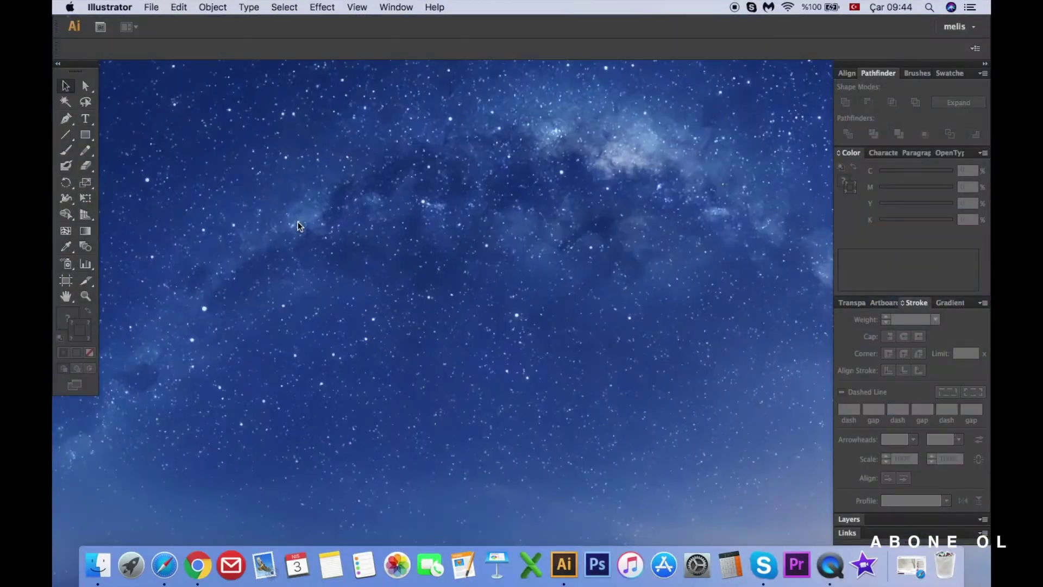
pyautogui.click(151, 7)
pyautogui.click(158, 22)
# Create the new document, paste the model photo lower on the artboard and lock it.
pyautogui.click(862, 423)
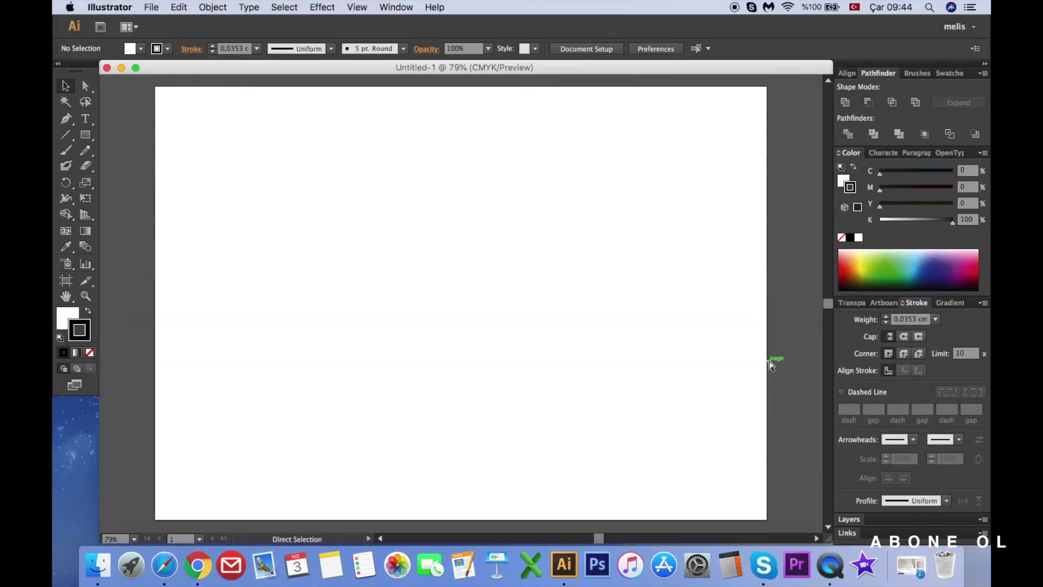
pyautogui.press('super+v')
pyautogui.moveTo(464, 252); pyautogui.dragTo(464, 290)
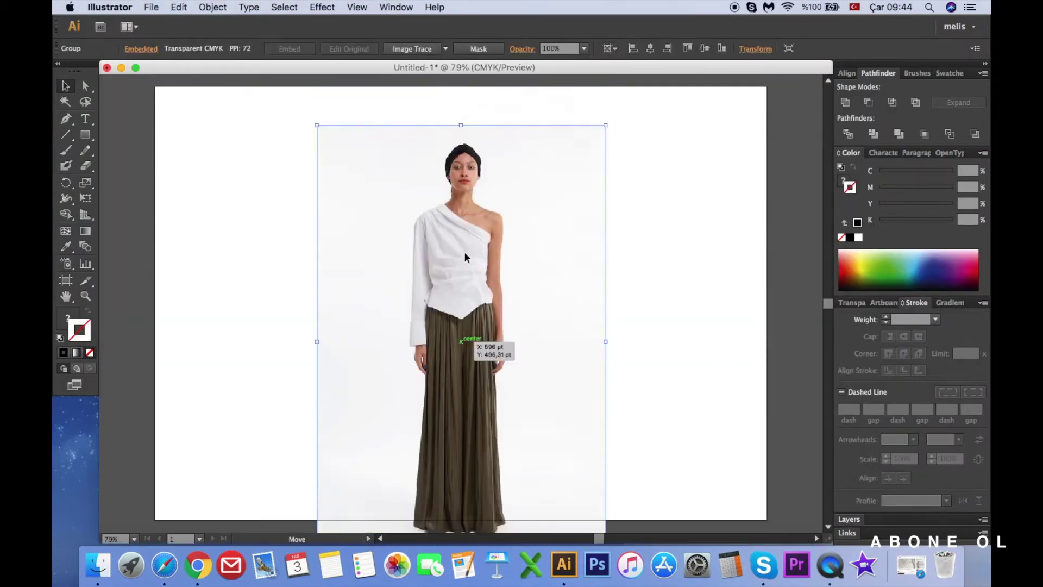
pyautogui.click(212, 7)
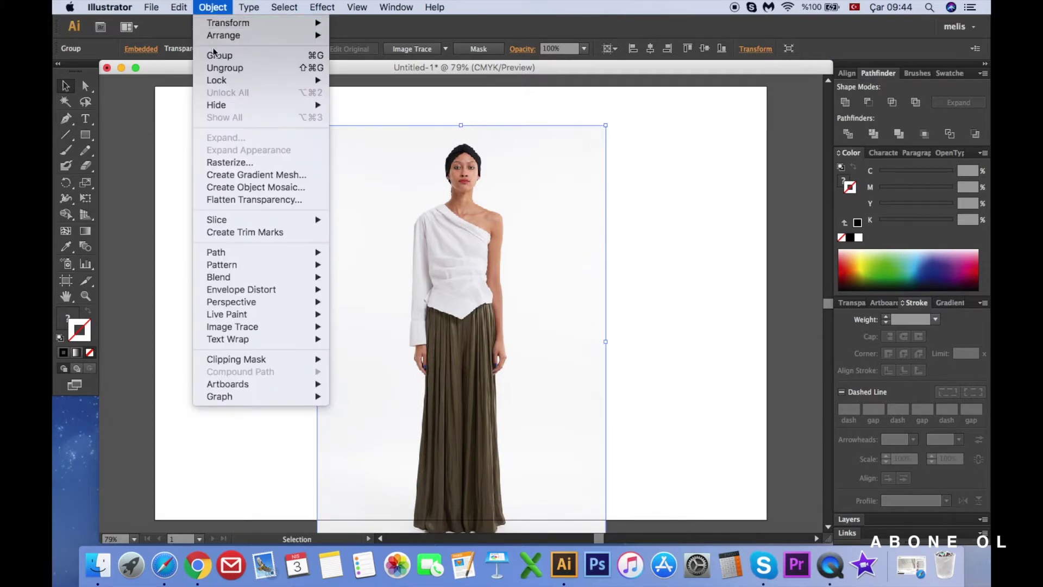
pyautogui.click(358, 78)
pyautogui.scroll(2, 395, 100)
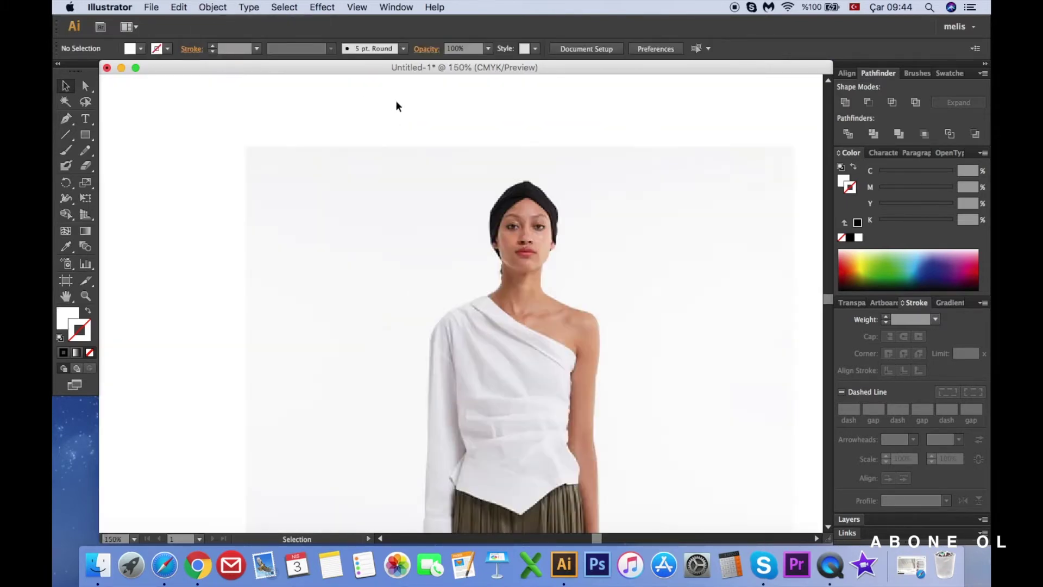
pyautogui.press('r')
# Show the rulers and drag a vertical guide through the figure's centre.
pyautogui.click(359, 7)
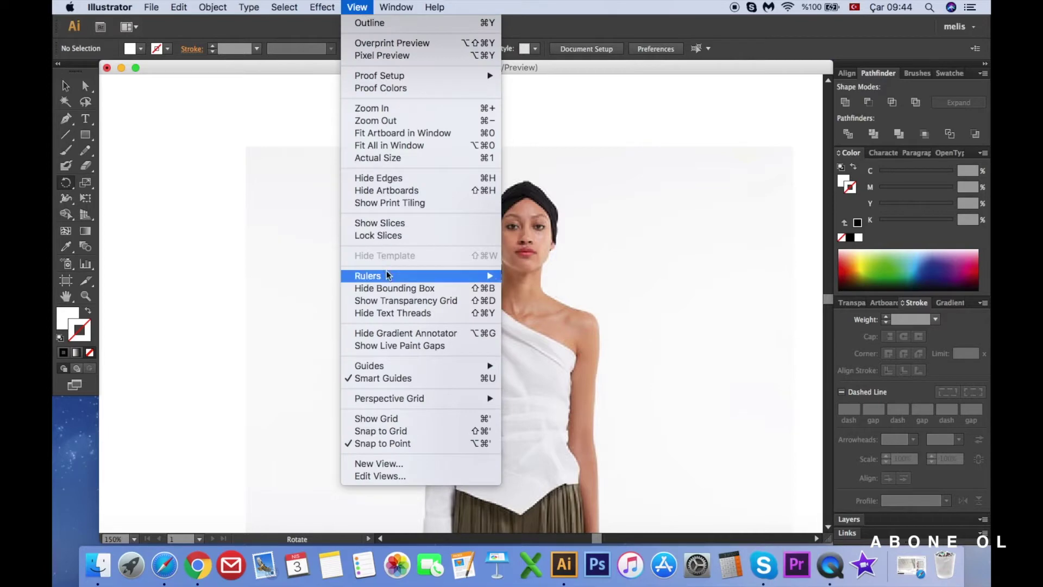
pyautogui.click(537, 273)
pyautogui.moveTo(106, 232); pyautogui.dragTo(519, 252)
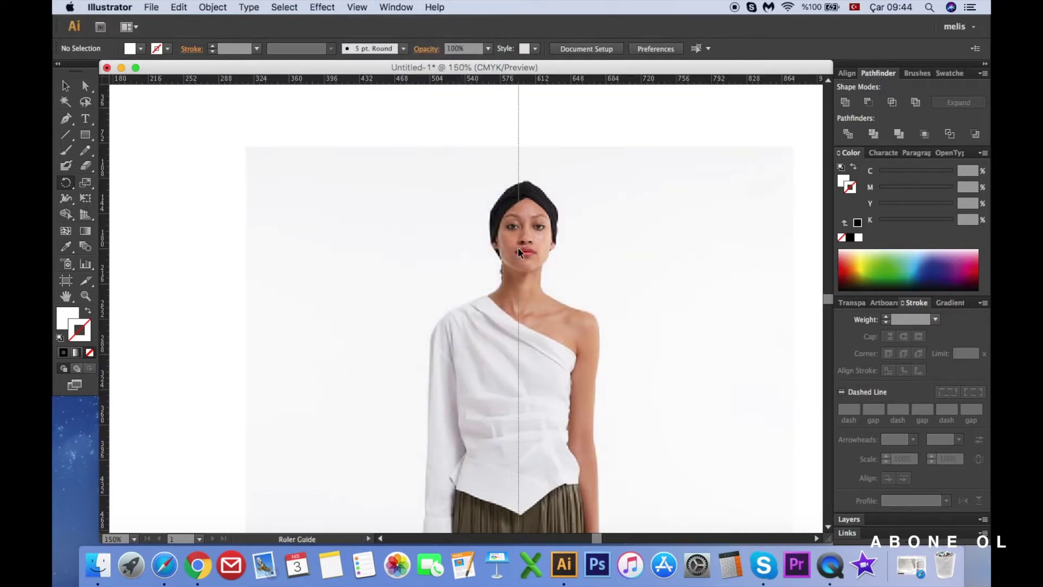
pyautogui.scroll(1, 519, 246)
pyautogui.scroll(1, 519, 245)
pyautogui.scroll(1, 521, 244)
pyautogui.scroll(-4, 520, 245)
pyautogui.scroll(5, 495, 204)
# Start a Pen outline curving along the shoulder and set its stroke to black.
pyautogui.click(65, 117)
pyautogui.click(450, 163)
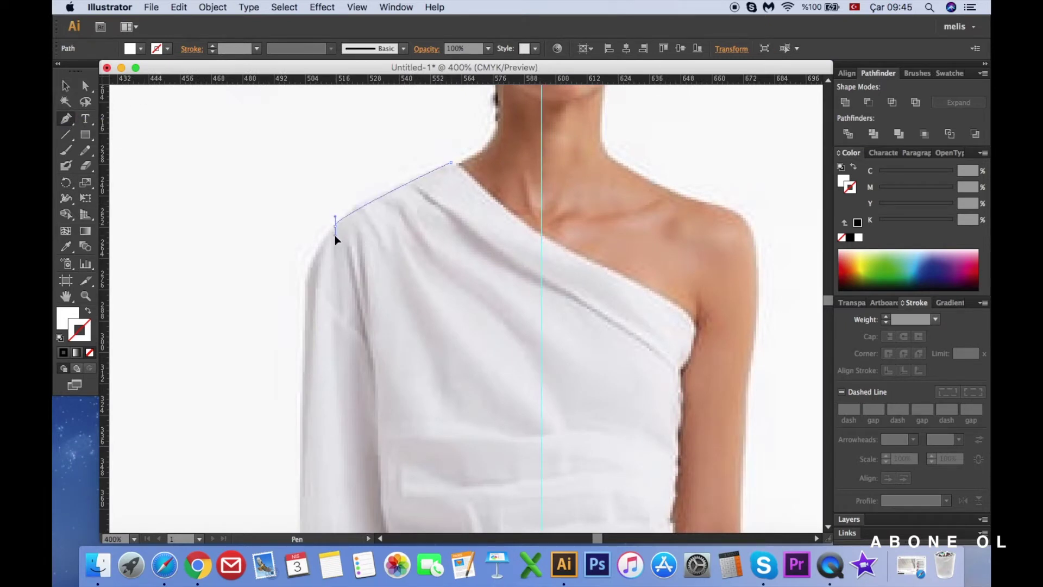
pyautogui.moveTo(335, 238); pyautogui.dragTo(335, 240)
pyautogui.click(88, 310)
pyautogui.doubleClick(81, 332)
pyautogui.click(600, 394)
pyautogui.click(908, 235)
# Trace the left side seam, the pointed hem and the right side up to the armhole.
pyautogui.scroll(-1, 311, 288)
pyautogui.scroll(-1, 311, 288)
pyautogui.click(343, 320)
pyautogui.moveTo(342, 333); pyautogui.dragTo(356, 422)
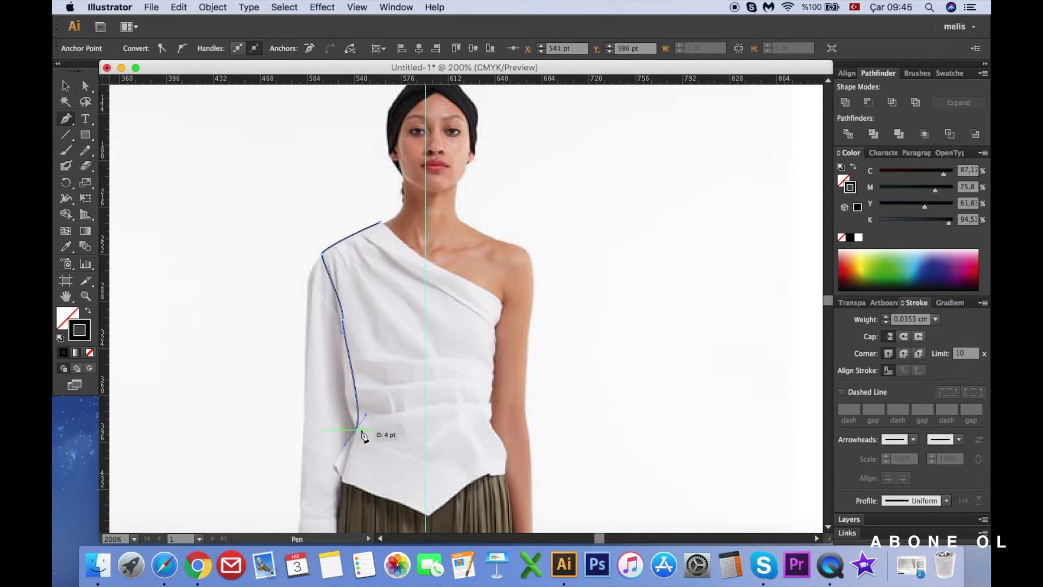
pyautogui.click(356, 429)
pyautogui.click(426, 460)
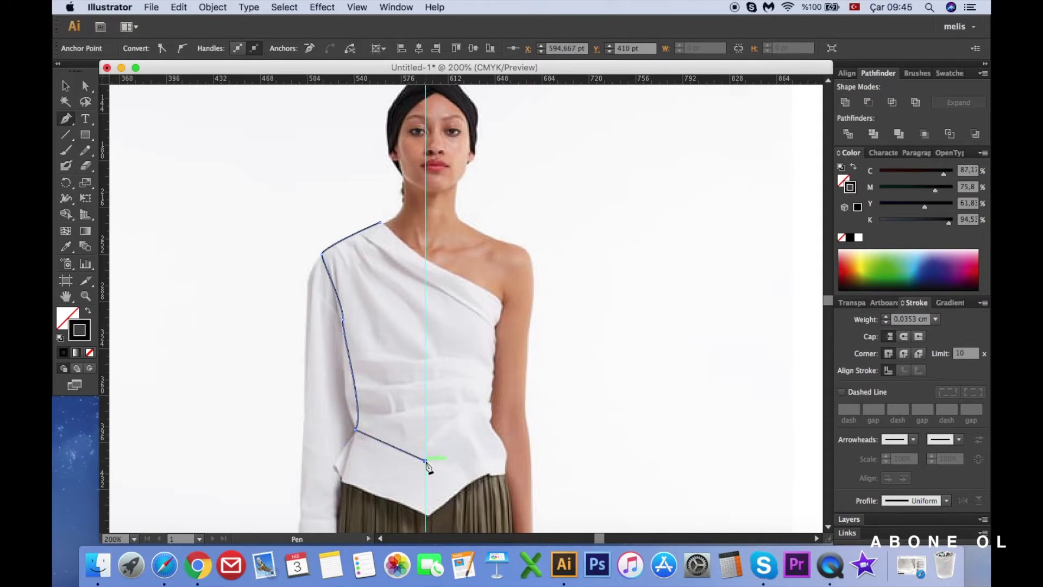
pyautogui.click(471, 481)
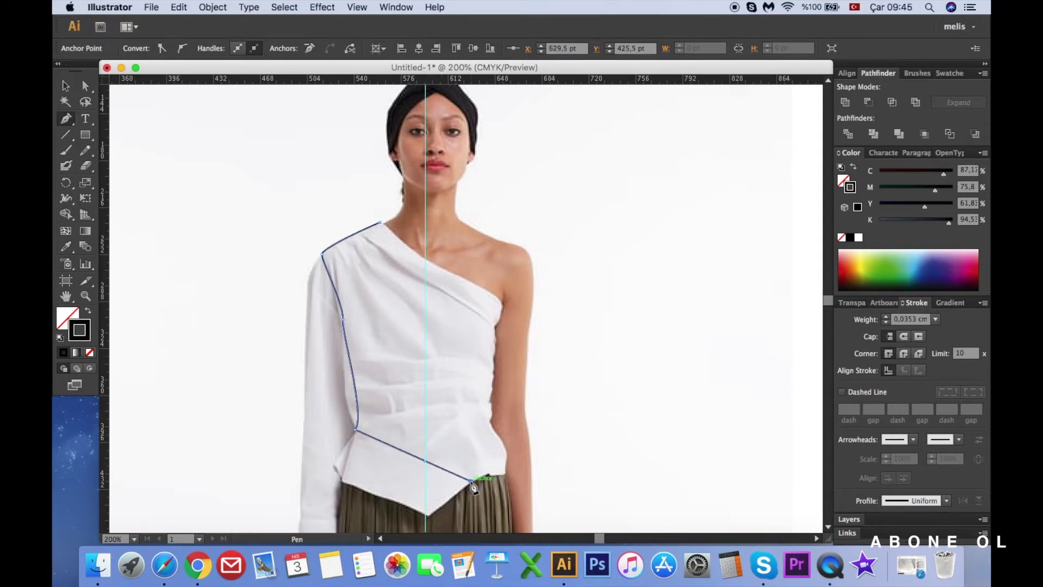
pyautogui.click(505, 454)
pyautogui.moveTo(495, 330); pyautogui.dragTo(515, 240)
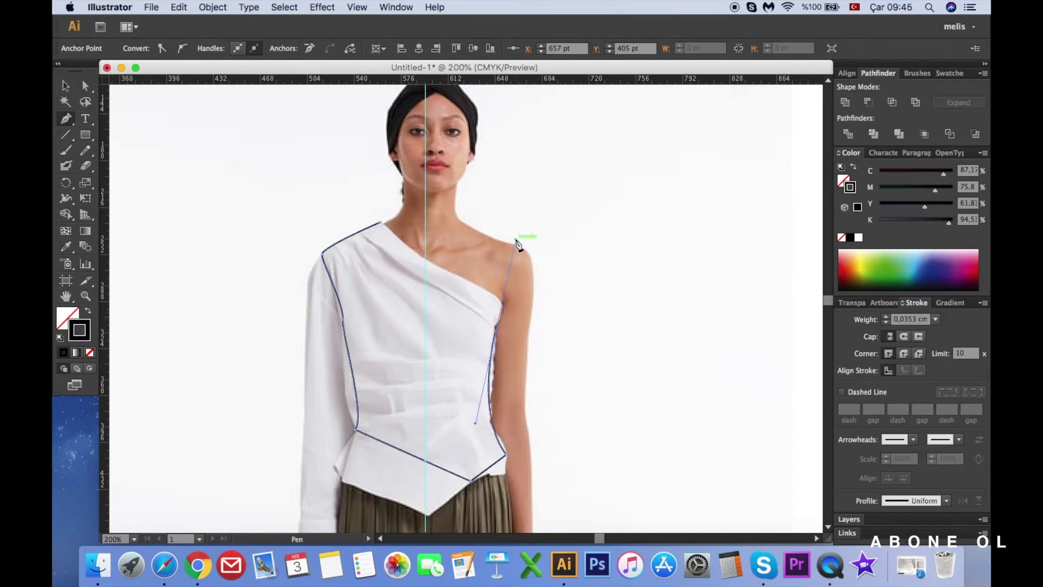
pyautogui.click(495, 330)
# Close the bodice outline at the shoulder and undo the stray sleeve segment.
pyautogui.scroll(2, 497, 335)
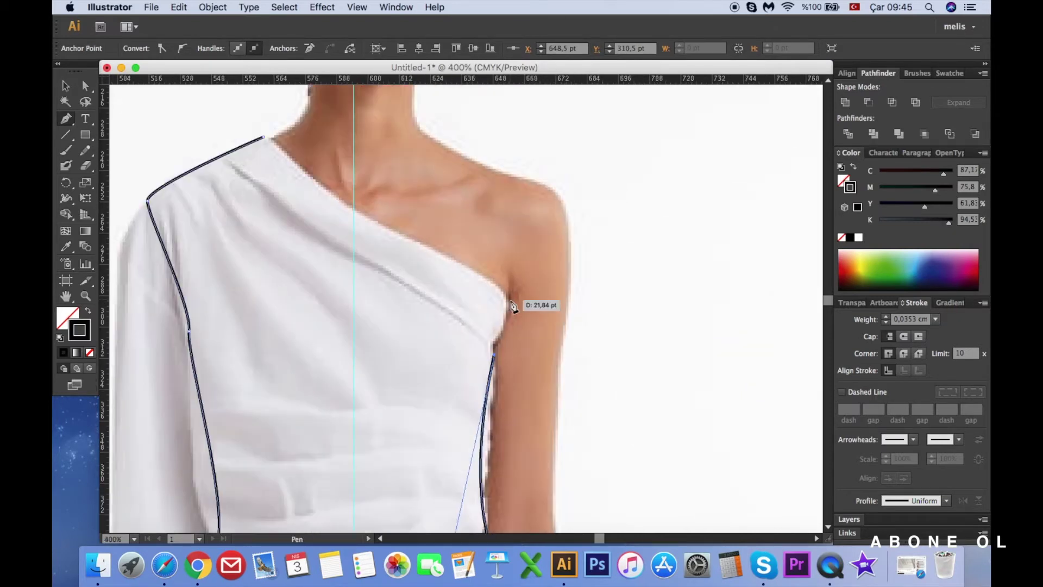
pyautogui.click(266, 140)
pyautogui.scroll(2, 291, 124)
pyautogui.scroll(3, 255, 217)
pyautogui.scroll(-3, 516, 283)
pyautogui.scroll(-1, 543, 272)
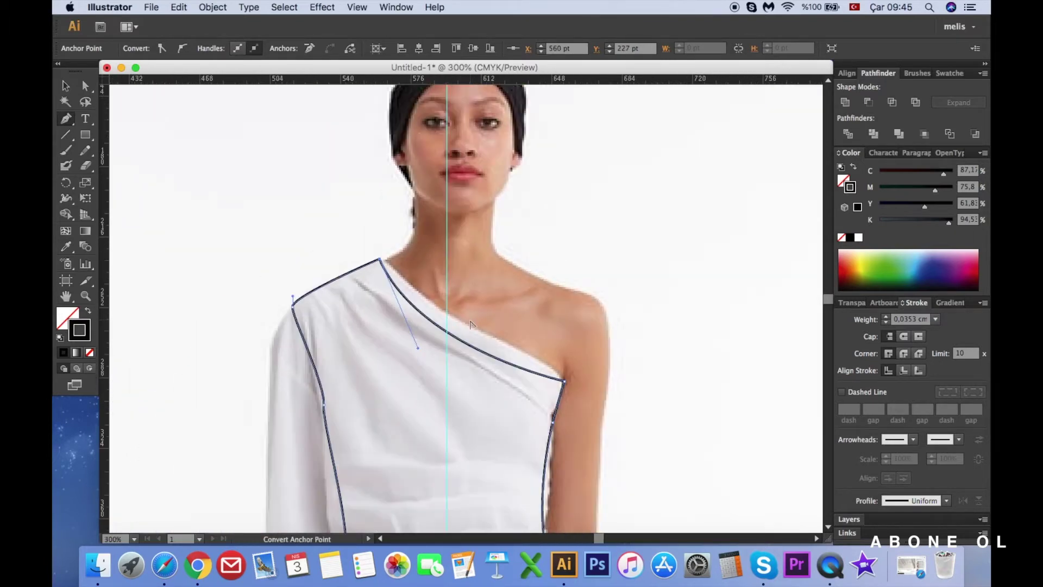
pyautogui.scroll(-1, 449, 391)
pyautogui.scroll(-2, 472, 337)
pyautogui.moveTo(493, 297); pyautogui.dragTo(498, 282)
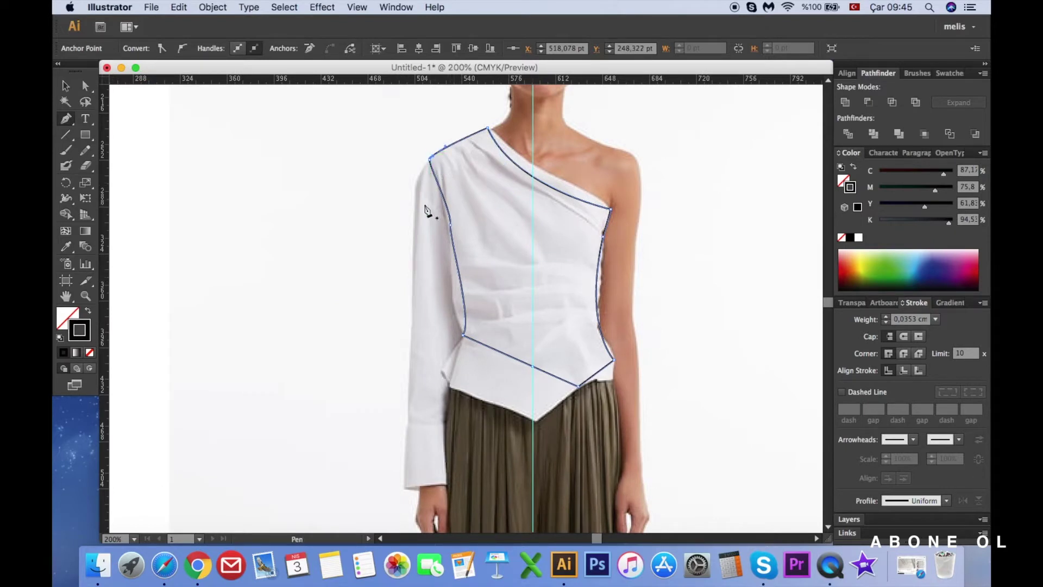
pyautogui.hotkey('ctrl', 'z')
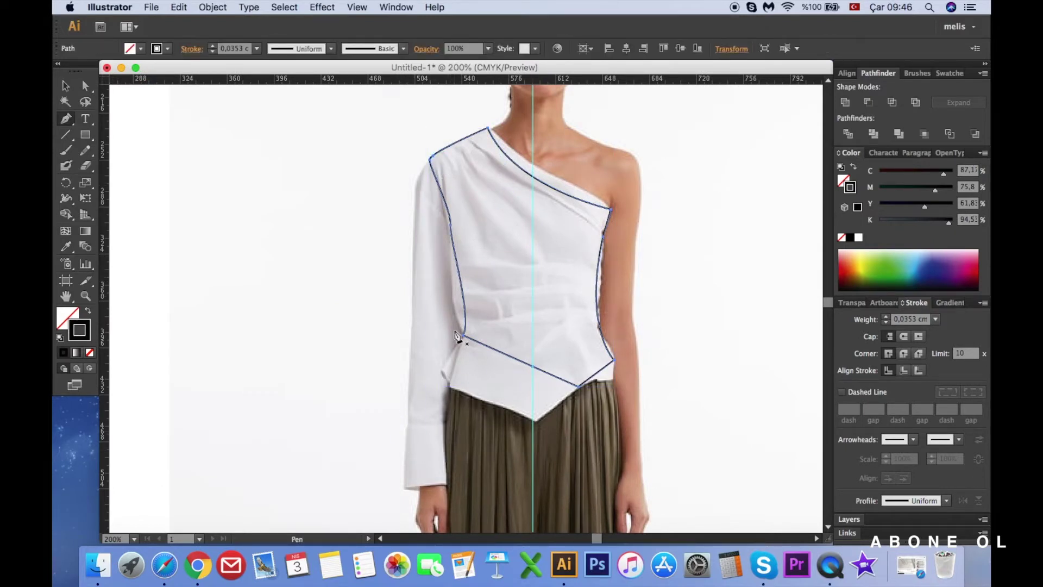
# Trace the long sleeve from the cuff up to the shoulder as a closed path.
pyautogui.click(444, 428)
pyautogui.click(406, 427)
pyautogui.moveTo(431, 157)
pyautogui.mouseDown()
pyautogui.moveTo(447, 163)
pyautogui.moveTo(464, 144)
pyautogui.mouseUp()
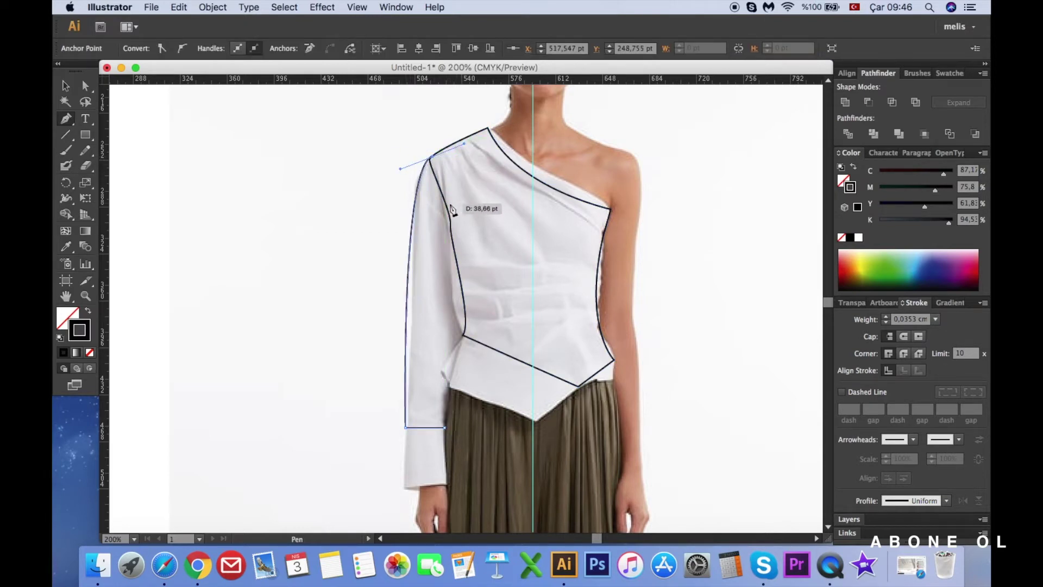
pyautogui.click(431, 157)
pyautogui.moveTo(450, 189); pyautogui.dragTo(457, 209)
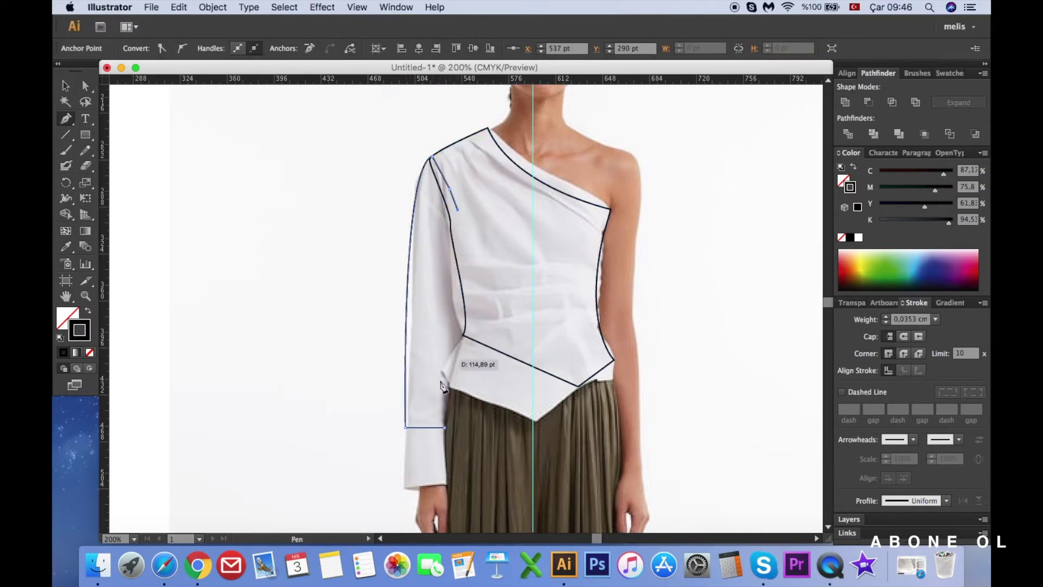
pyautogui.click(445, 428)
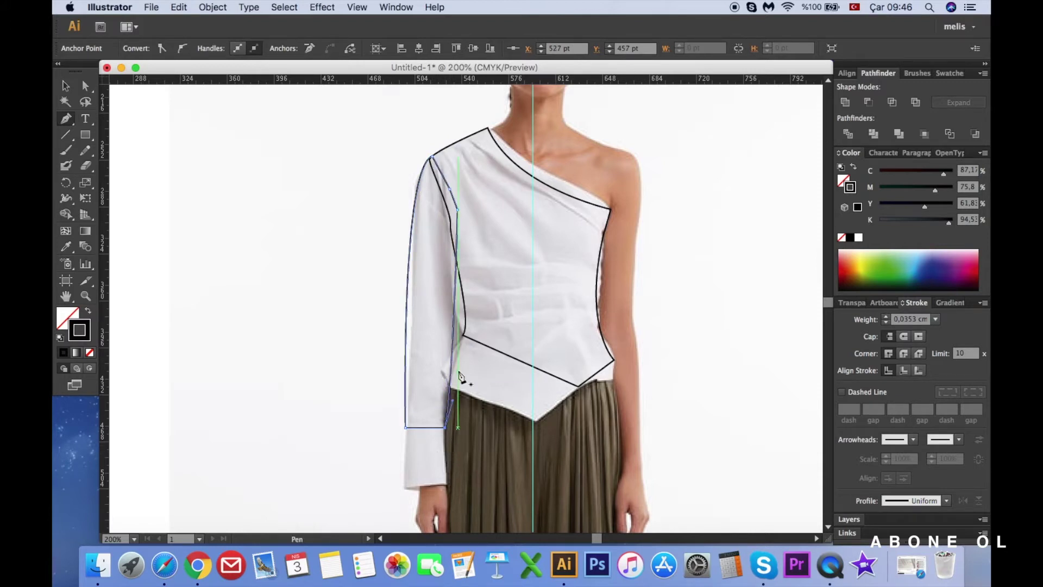
pyautogui.scroll(-1, 467, 375)
pyautogui.scroll(-1, 469, 366)
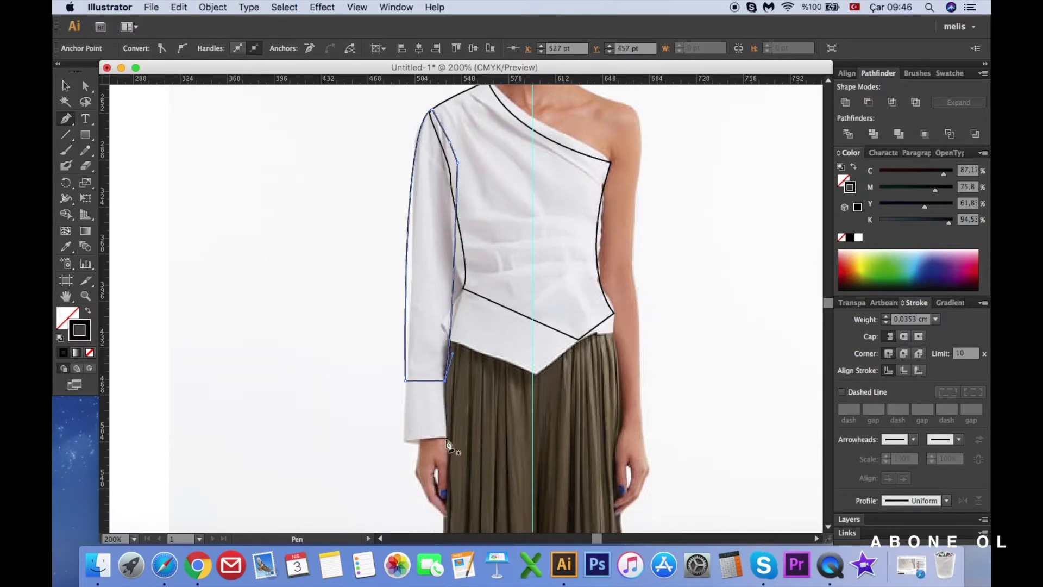
# Draw a closed rectangular cuff shape at the wrist.
pyautogui.click(446, 439)
pyautogui.click(404, 441)
pyautogui.click(405, 380)
pyautogui.click(446, 380)
pyautogui.click(447, 439)
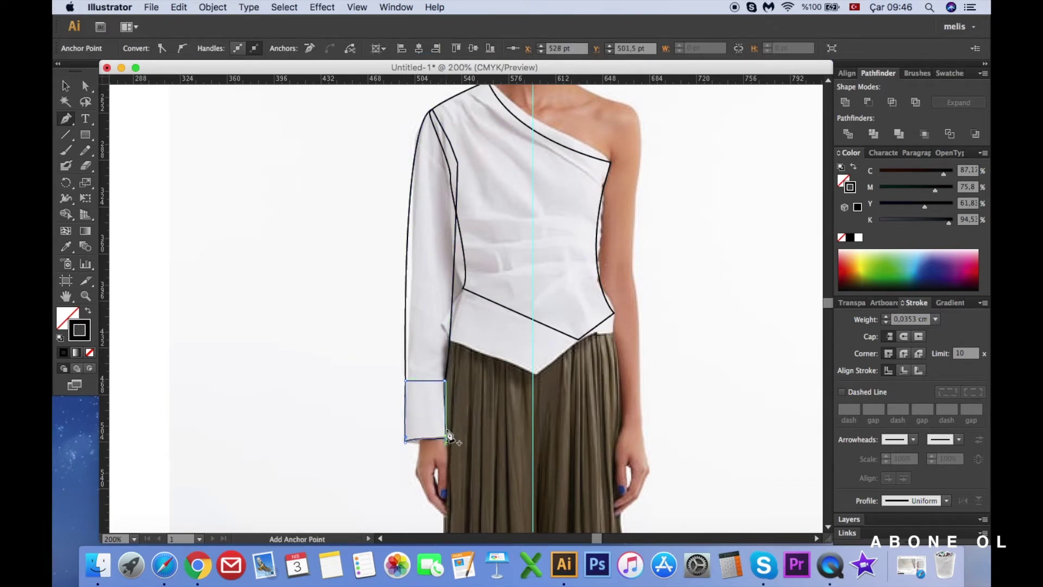
# Add a closed shape with a curved lower edge for the cuff bottom, then zoom out.
pyautogui.scroll(5, 451, 456)
pyautogui.click(483, 357)
pyautogui.moveTo(318, 350); pyautogui.dragTo(308, 337)
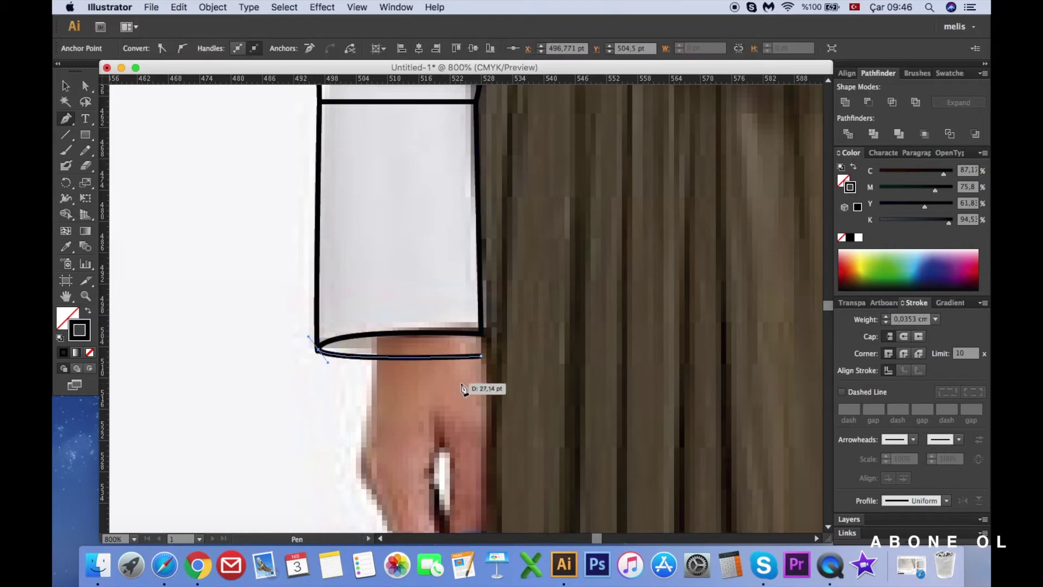
pyautogui.click(482, 330)
pyautogui.click(481, 355)
pyautogui.press('super+minus')
pyautogui.press('super+minus')
pyautogui.press('super+minus')
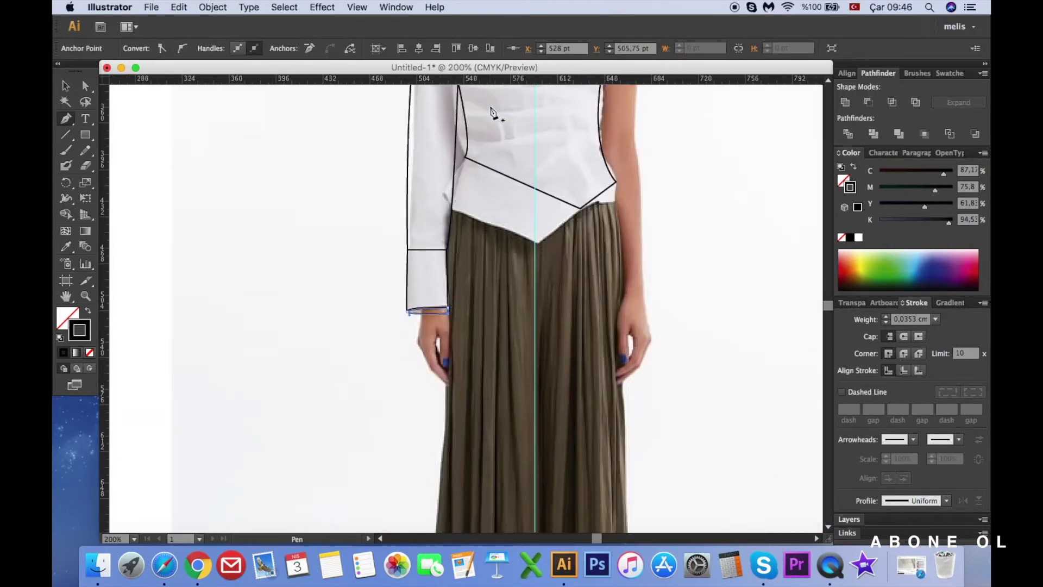
# Trace the hem panel from its tip, up the side, across the waist and closed.
pyautogui.press('super+plus')
pyautogui.scroll(-3, 570, 365)
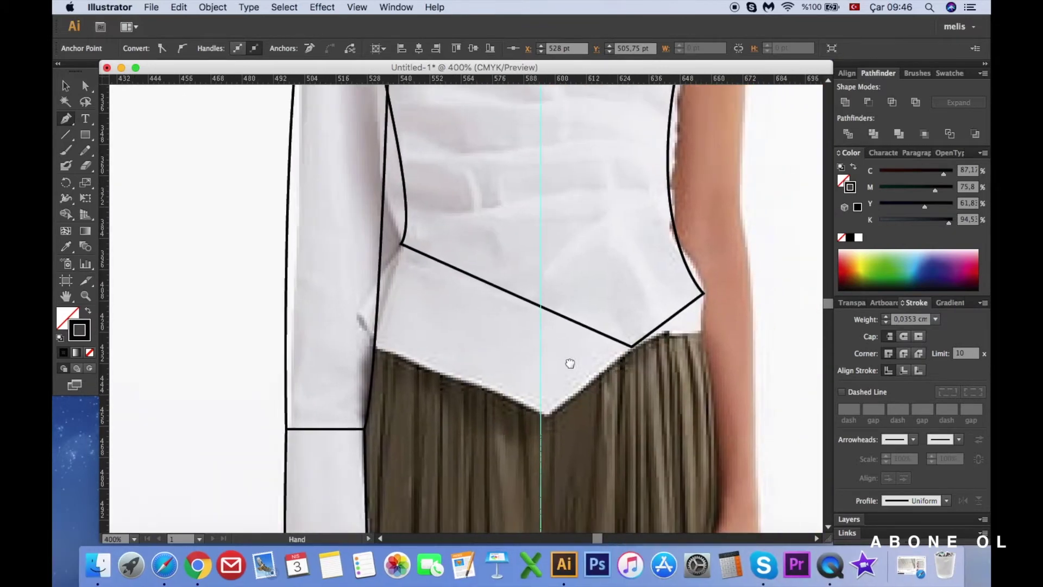
pyautogui.click(544, 416)
pyautogui.moveTo(376, 325); pyautogui.dragTo(364, 301)
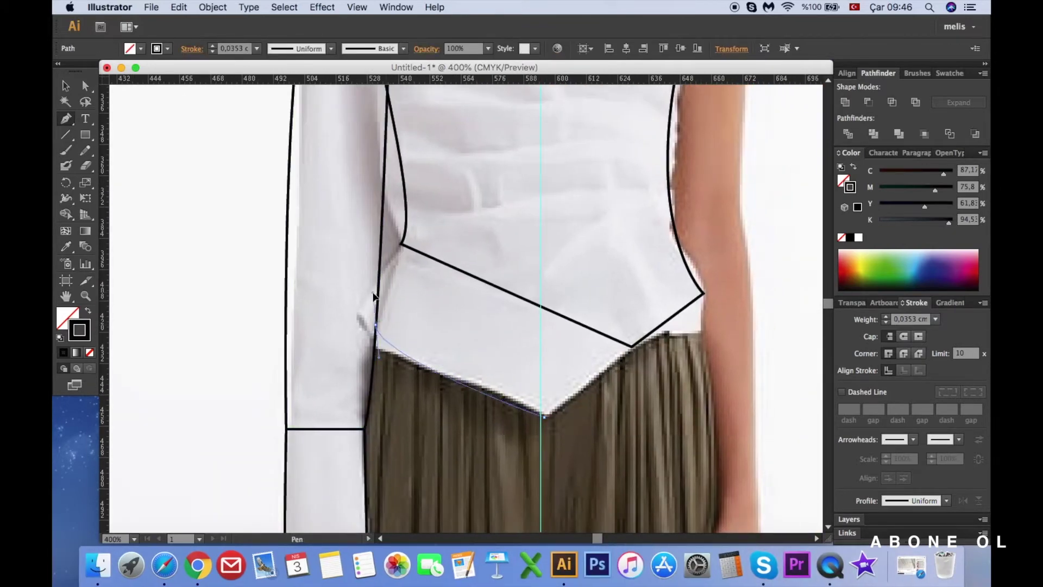
pyautogui.click(401, 243)
pyautogui.click(631, 346)
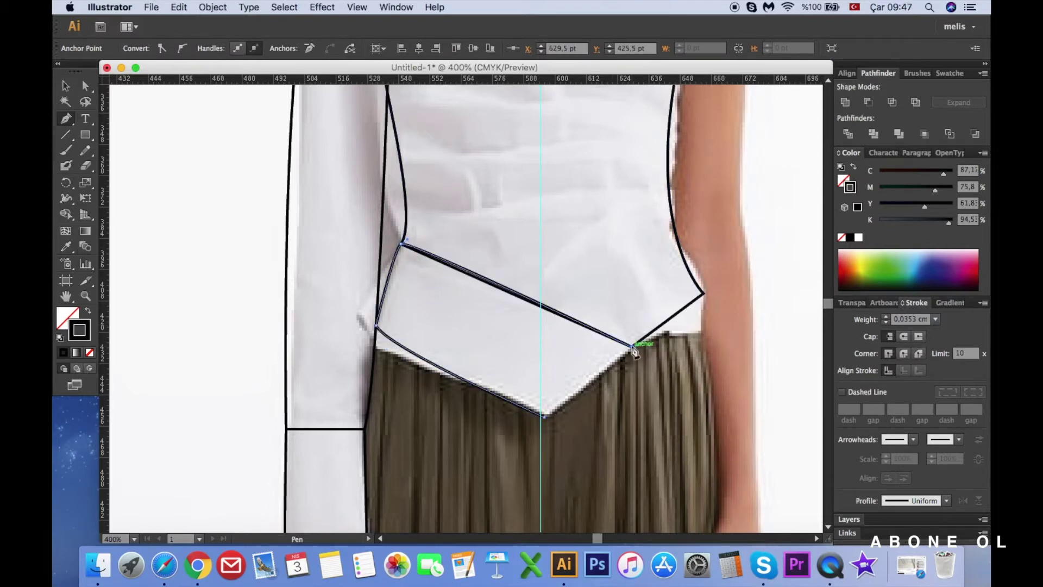
pyautogui.click(543, 417)
# Switch to the Selection tool and deselect the finished hem panel.
pyautogui.scroll(-2, 546, 420)
pyautogui.press('v')
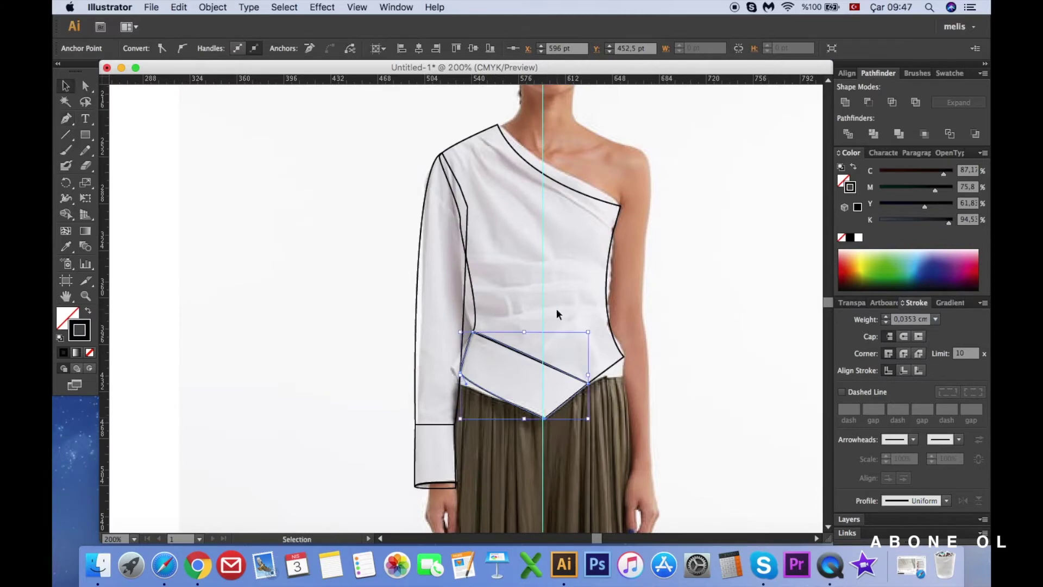
pyautogui.click(664, 279)
pyautogui.scroll(1, 664, 280)
pyautogui.hscroll(-2, 614, 289)
pyautogui.scroll(1, 614, 292)
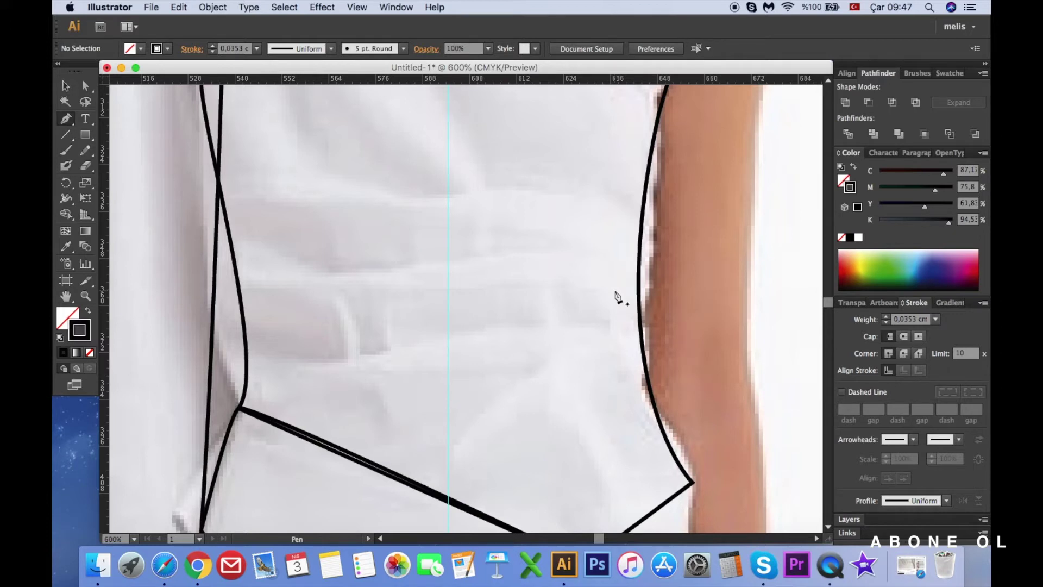
# Draw a hooked drape line from the right side seam with a tapered width profile.
pyautogui.click(640, 232)
pyautogui.moveTo(348, 207); pyautogui.dragTo(314, 177)
pyautogui.click(394, 193)
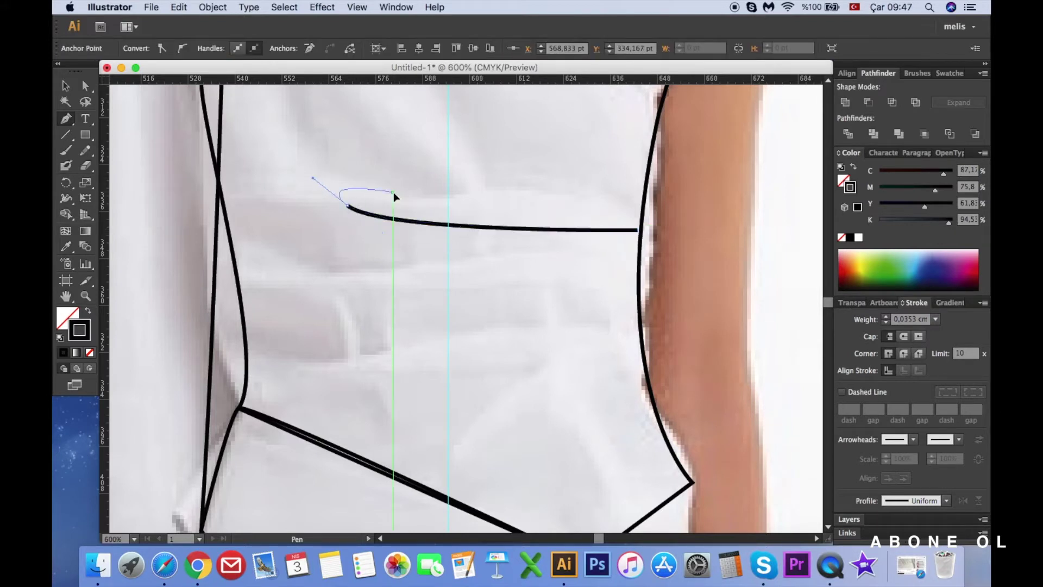
pyautogui.click(946, 500)
pyautogui.click(921, 436)
pyautogui.press('v')
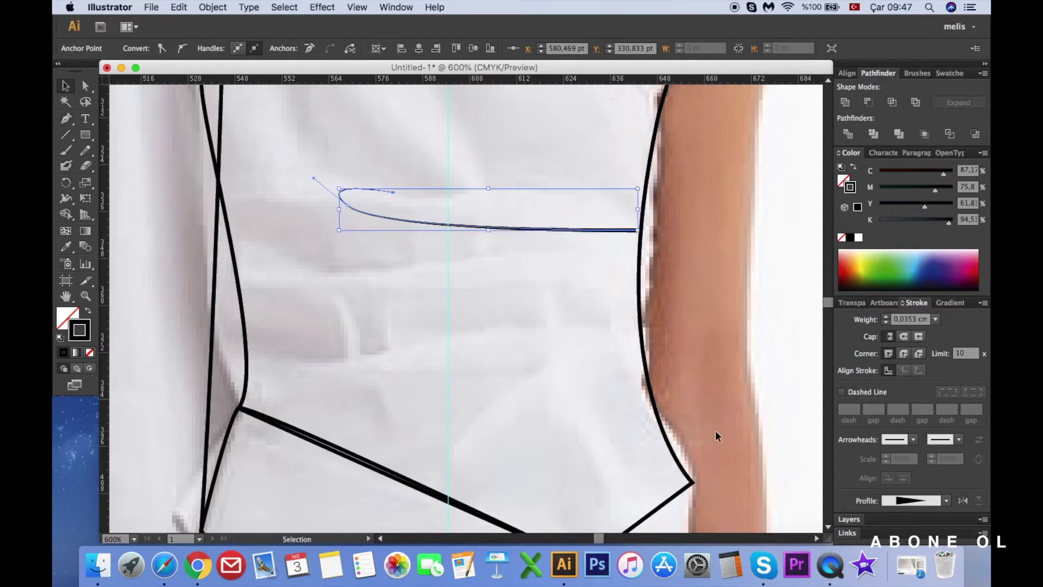
pyautogui.press('p')
# Draw three more curved drape lines from the side seam down toward the hem.
pyautogui.click(637, 286)
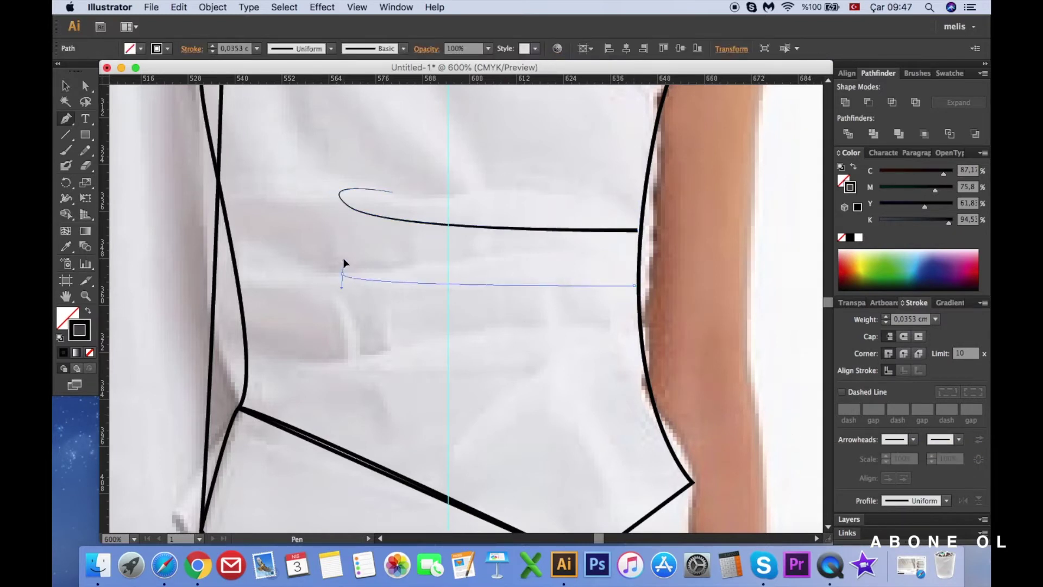
pyautogui.moveTo(342, 276); pyautogui.dragTo(343, 251)
pyautogui.click(635, 327)
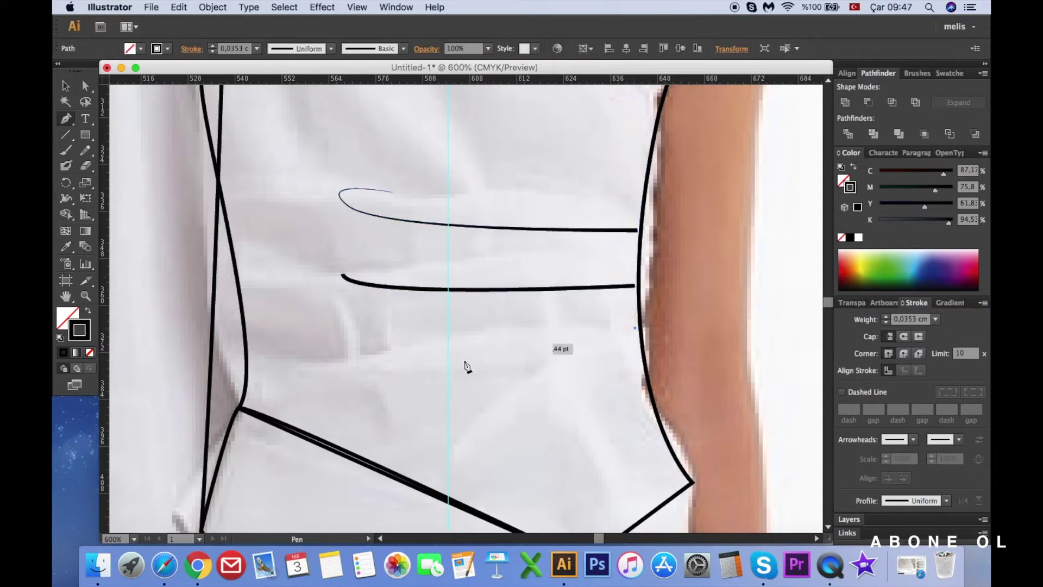
pyautogui.moveTo(297, 371); pyautogui.dragTo(289, 402)
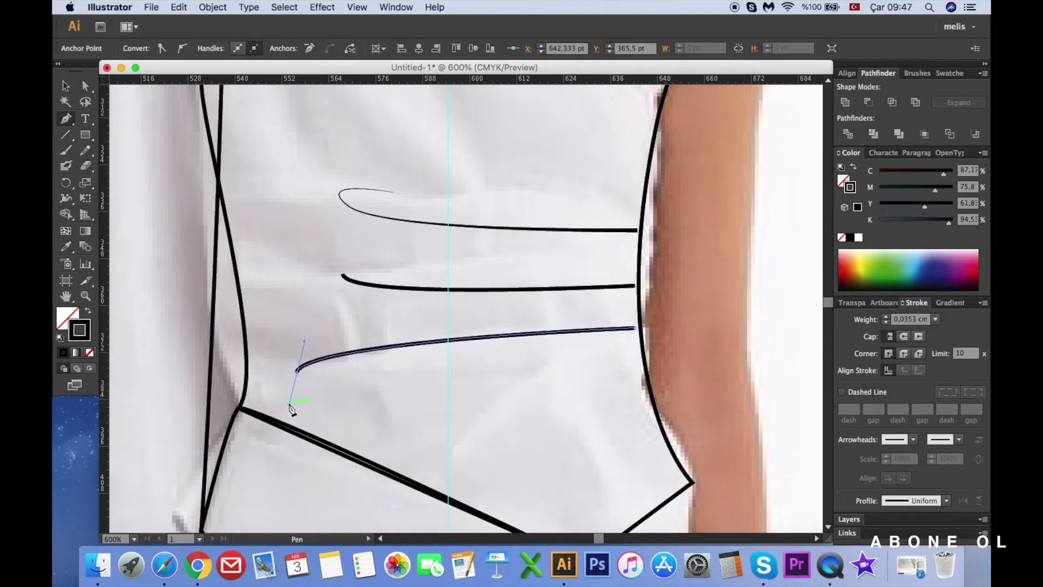
pyautogui.click(644, 361)
pyautogui.moveTo(460, 462); pyautogui.dragTo(455, 516)
# Group the four drape lines and apply the tapered width profile to all of them.
pyautogui.moveTo(646, 457); pyautogui.dragTo(326, 217)
pyautogui.press('i')
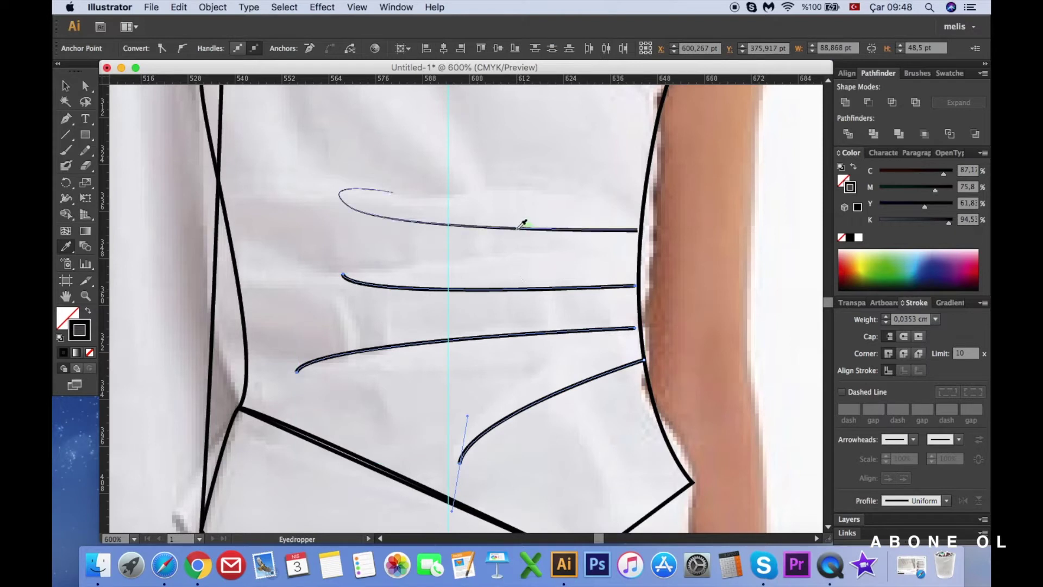
pyautogui.press('v')
pyautogui.keyDown('shift'); pyautogui.click(509, 227); pyautogui.keyUp('shift')
pyautogui.keyDown('shift'); pyautogui.click(524, 229); pyautogui.keyUp('shift')
pyautogui.hotkey('ctrl', 'g')
pyautogui.click(946, 501)
pyautogui.click(930, 440)
# Move the second and third drape lines' end points onto the side seam.
pyautogui.hotkey('ctrl', 'shift', 'a')
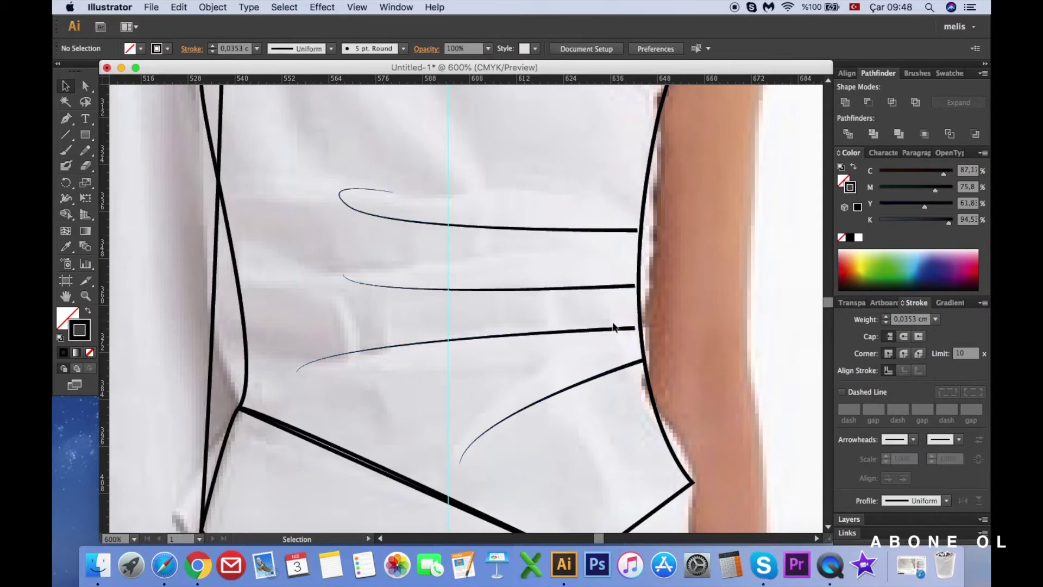
pyautogui.scroll(2, 614, 326)
pyautogui.press('a')
pyautogui.click(652, 332)
pyautogui.moveTo(652, 333); pyautogui.dragTo(666, 331)
pyautogui.moveTo(660, 247); pyautogui.dragTo(657, 225)
pyautogui.scroll(3, 663, 249)
pyautogui.scroll(-1, 658, 227)
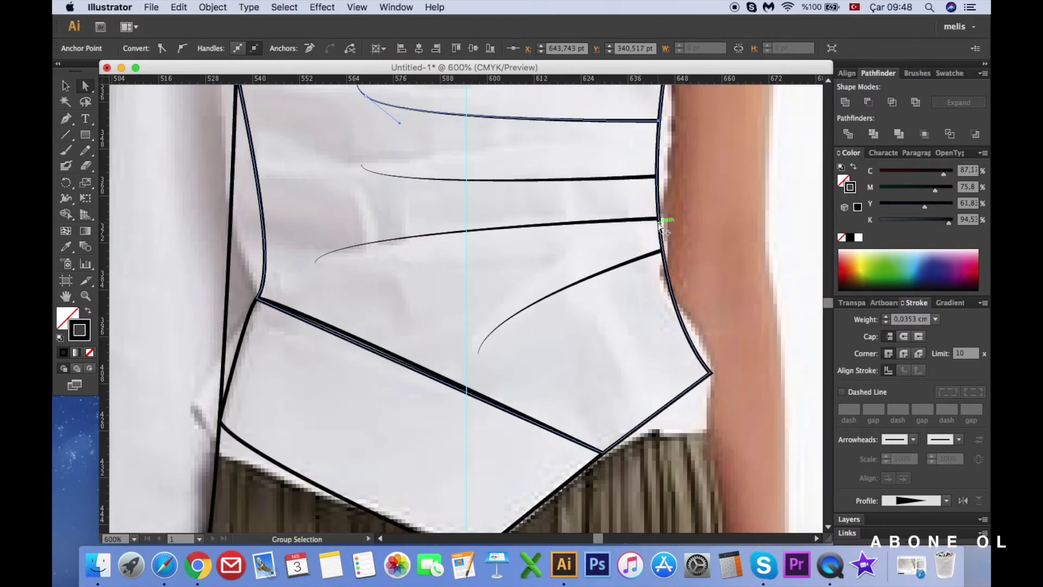
pyautogui.scroll(-1, 659, 228)
pyautogui.scroll(-1, 659, 228)
# Draw a stitch line from the side seam beside the third drape line and thin its stroke.
pyautogui.press('p')
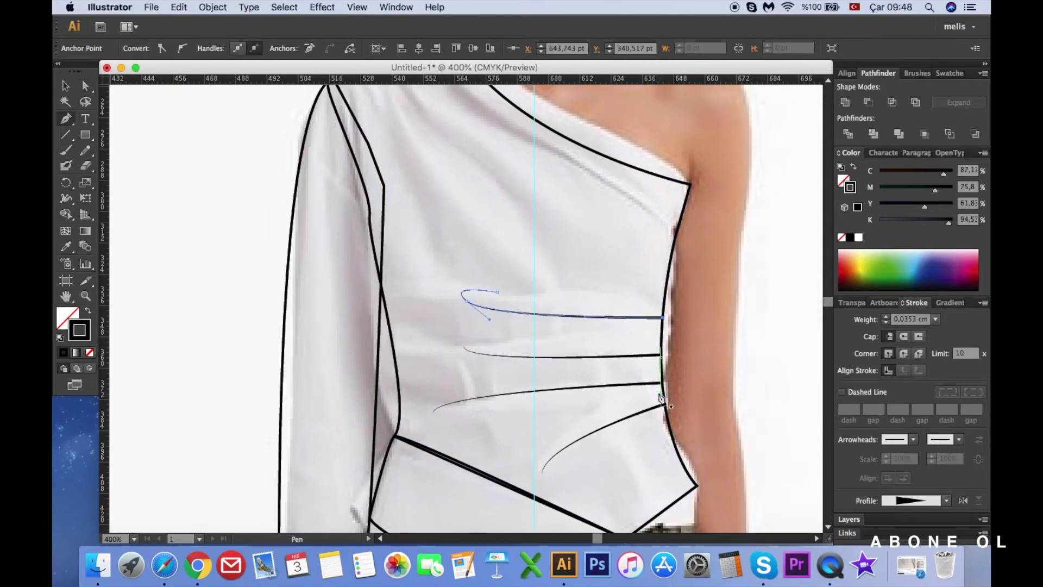
pyautogui.click(663, 394)
pyautogui.click(448, 412)
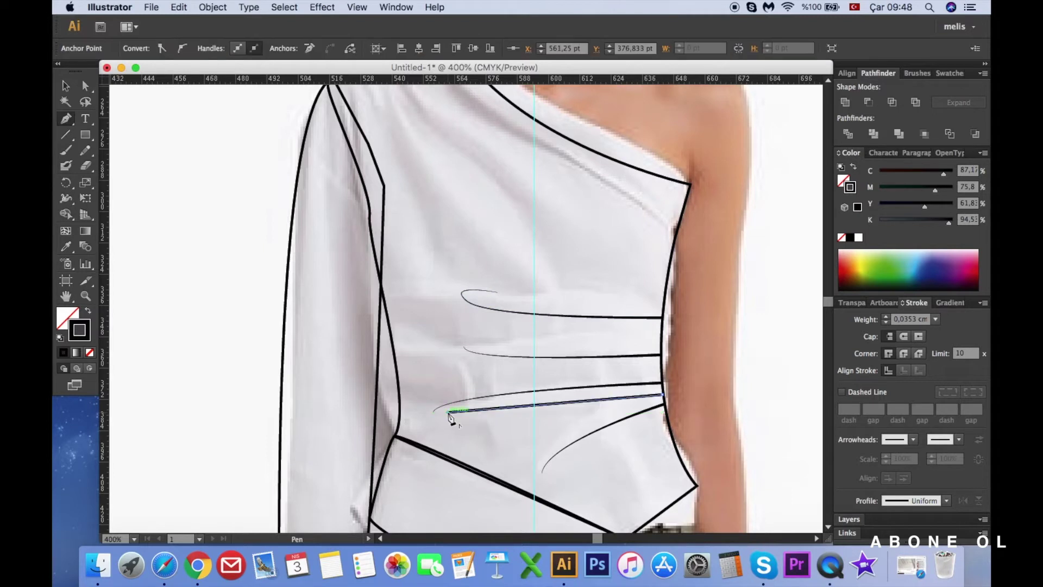
pyautogui.press('v')
pyautogui.click(935, 318)
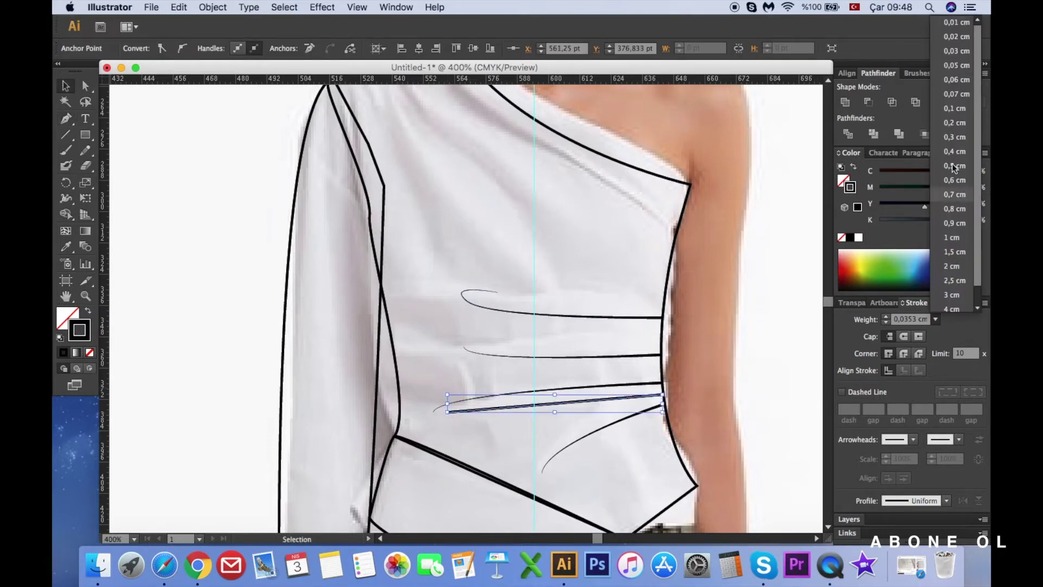
pyautogui.click(959, 44)
# Make the stitch line dashed with dash 0,04 and gap 0,02 at 0,01 cm weight.
pyautogui.click(841, 392)
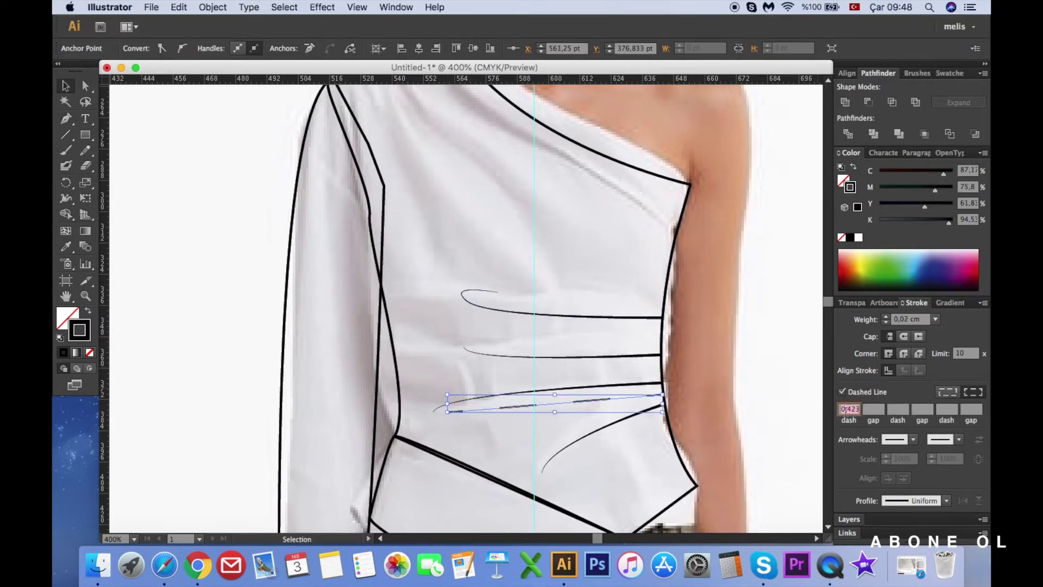
pyautogui.write('0,4')
pyautogui.press('Tab')
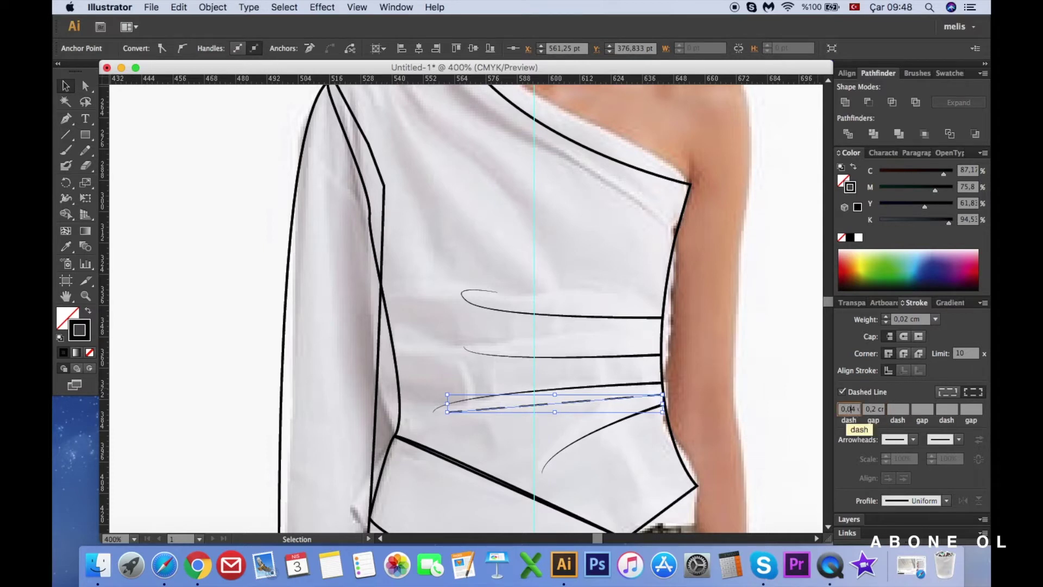
pyautogui.press('Tab')
pyautogui.press('Tab')
pyautogui.click(764, 372)
pyautogui.click(630, 393)
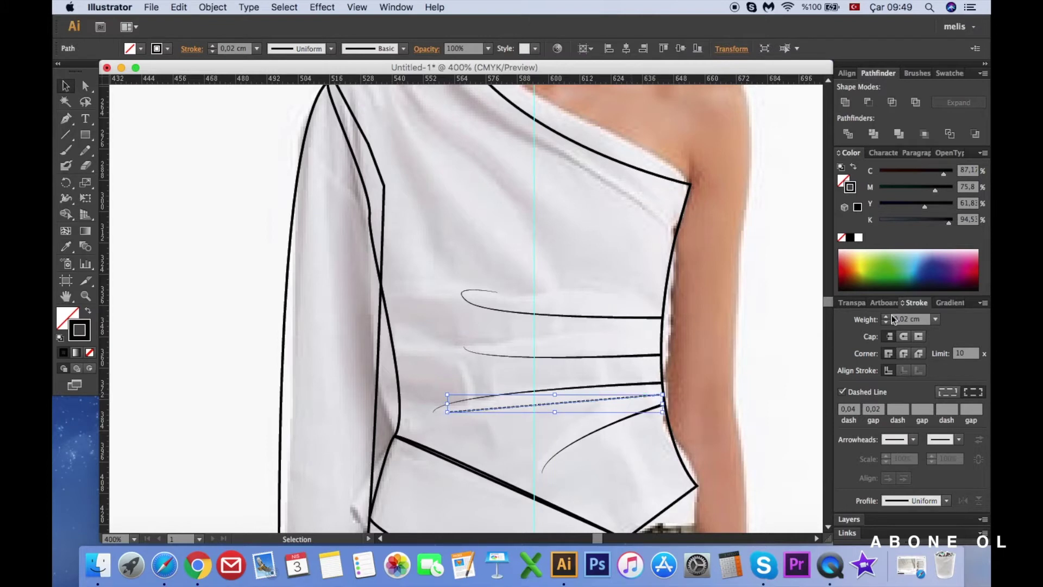
pyautogui.click(912, 318)
pyautogui.write('0,01')
pyautogui.click(766, 289)
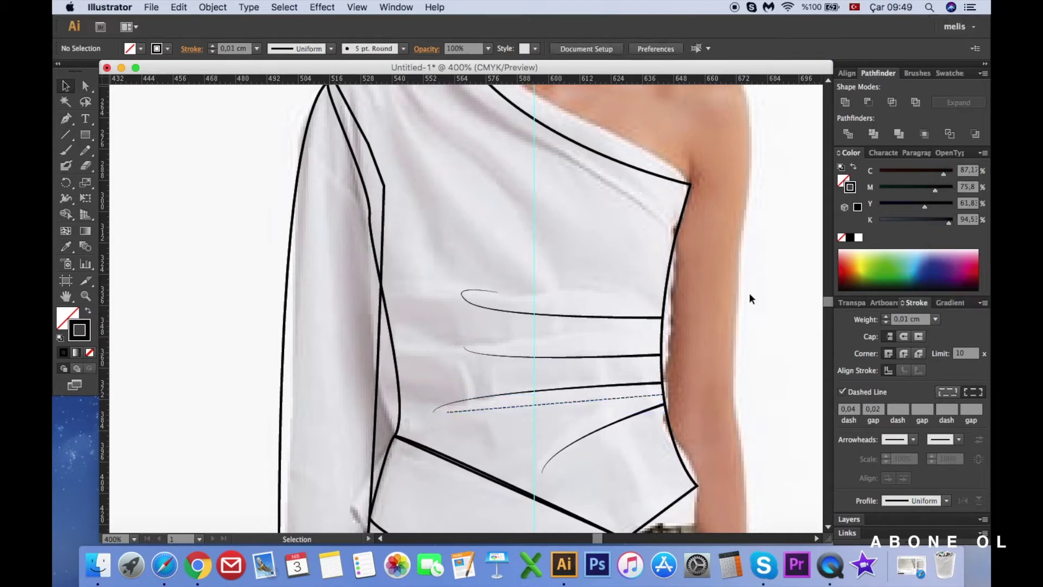
pyautogui.click(538, 407)
pyautogui.click(625, 445)
# Draw stitch lines beside the bottom and second drape lines.
pyautogui.press('p')
pyautogui.click(665, 413)
pyautogui.click(568, 460)
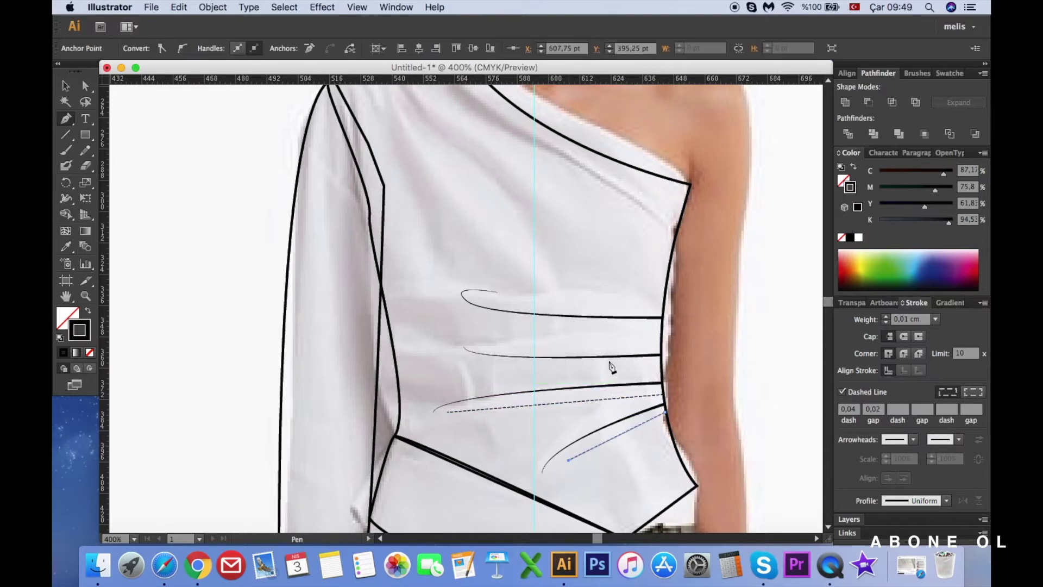
pyautogui.click(659, 356)
pyautogui.click(480, 361)
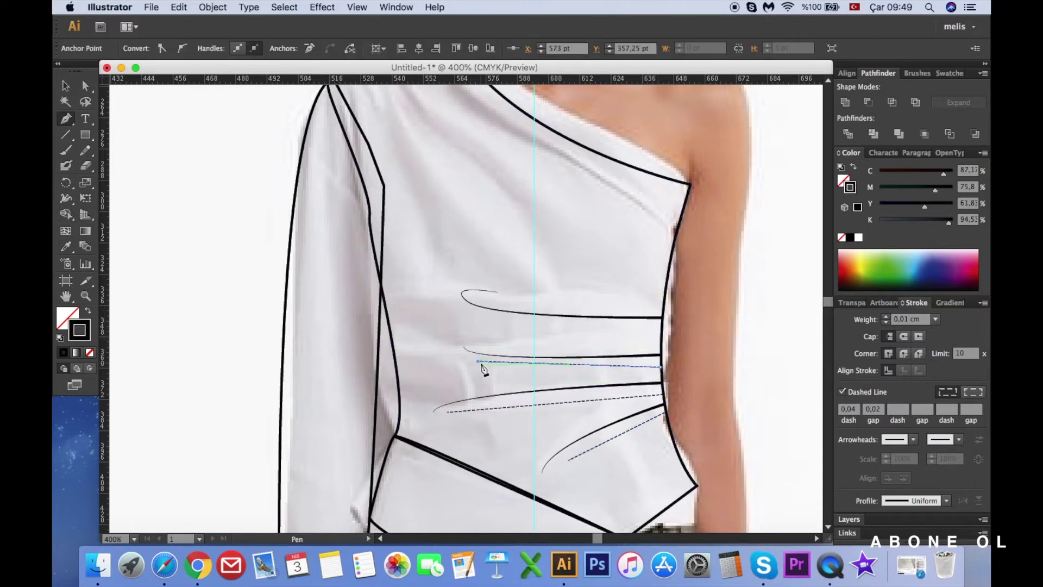
pyautogui.press('Escape')
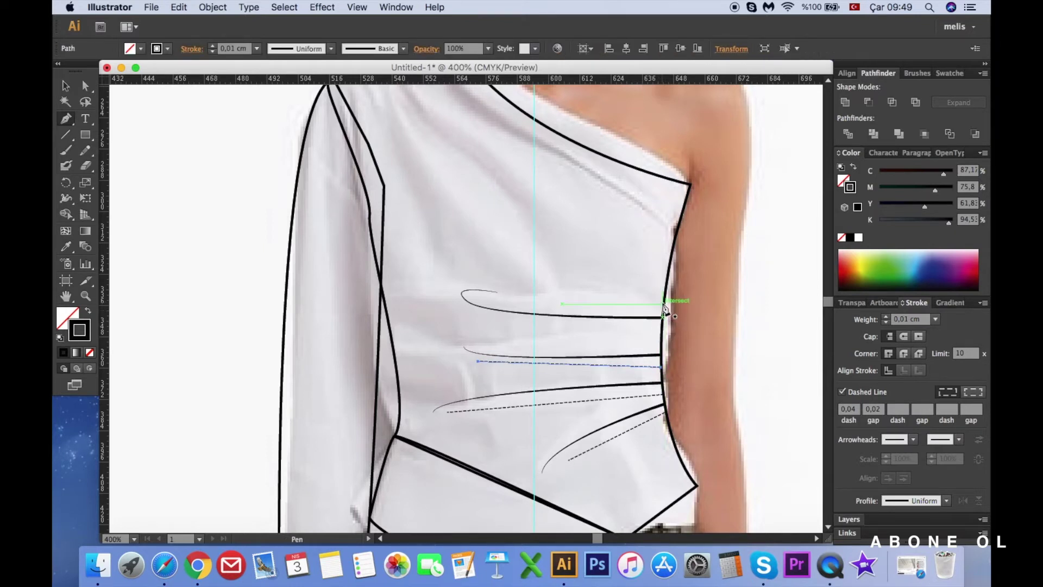
# Nudge the top drape line slightly upward inside its group.
pyautogui.press('v')
pyautogui.click(642, 314)
pyautogui.doubleClick(642, 314)
pyautogui.moveTo(642, 314); pyautogui.dragTo(644, 303)
# Draw the stitch line beneath the top drape line.
pyautogui.press('p')
pyautogui.click(662, 317)
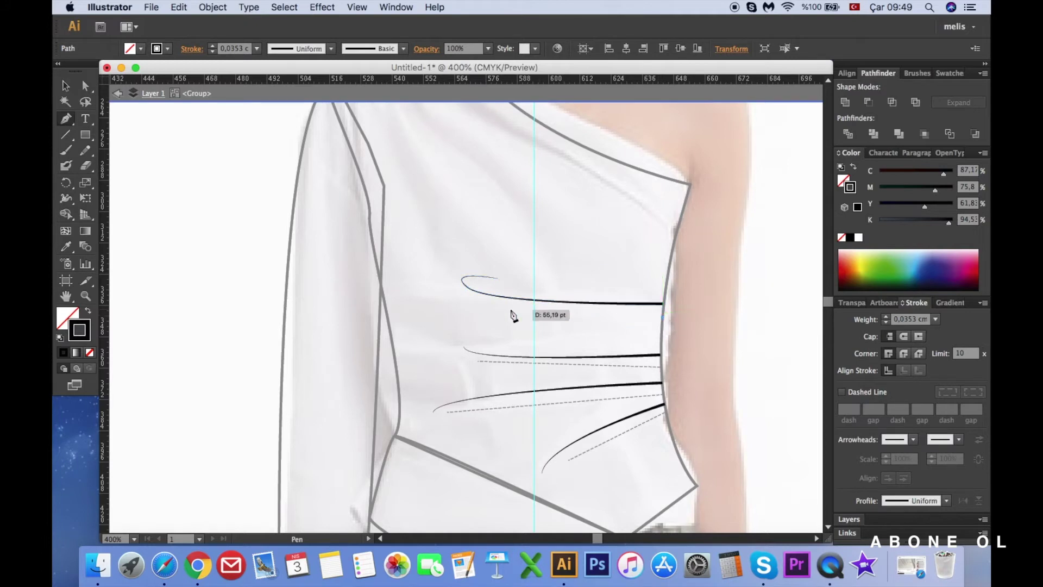
pyautogui.click(478, 304)
pyautogui.keyDown('ctrl'); pyautogui.click(563, 266); pyautogui.keyUp('ctrl')
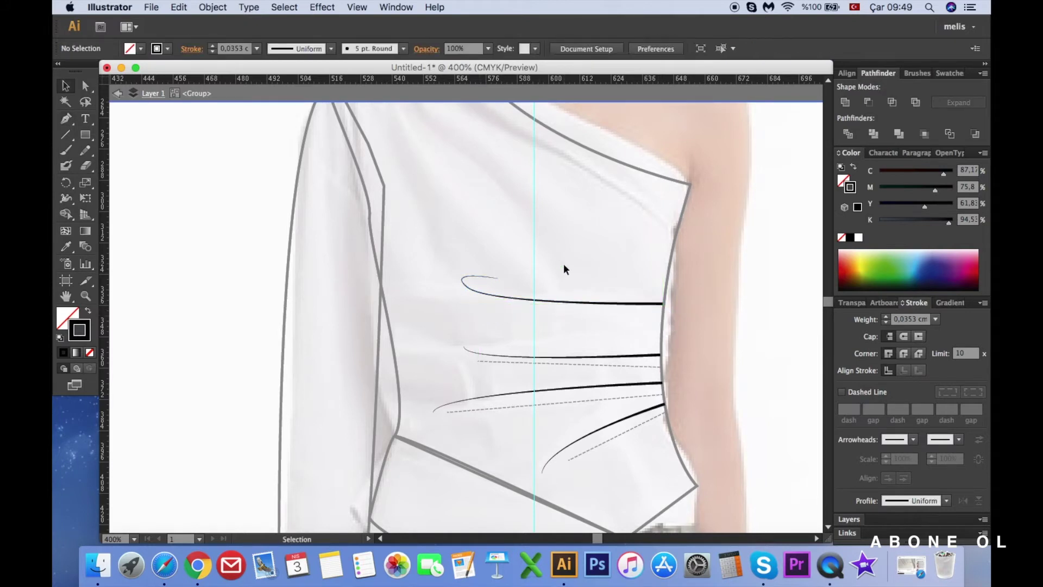
pyautogui.press('Escape')
pyautogui.click(662, 317)
pyautogui.click(497, 304)
# Copy the dashed stitch style onto the last stitch line with the Eyedropper.
pyautogui.press('i')
pyautogui.click(533, 361)
pyautogui.press('v')
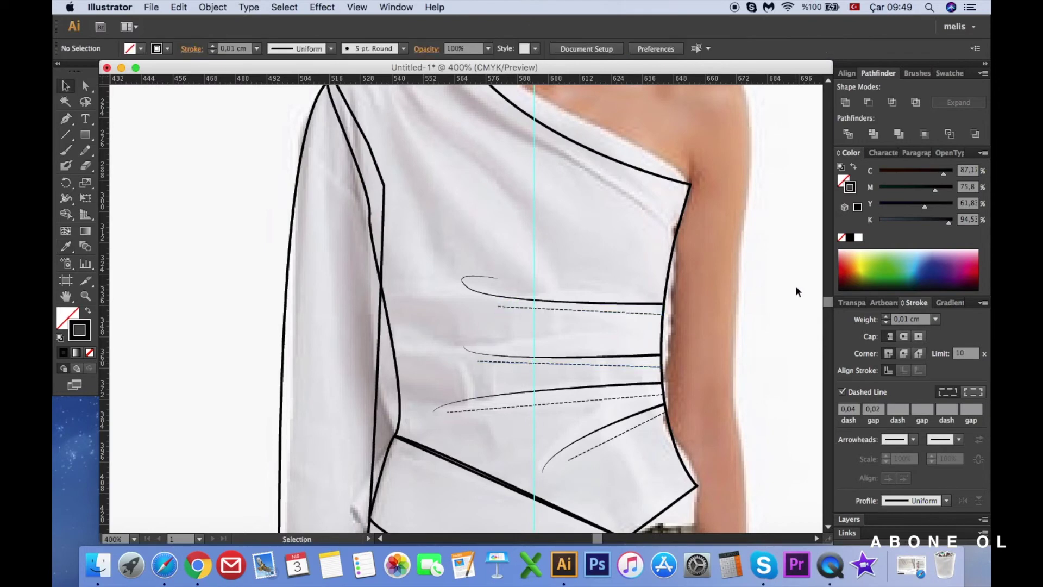
pyautogui.click(795, 288)
pyautogui.hotkey('ctrl', '-')
pyautogui.hotkey('ctrl', '-')
pyautogui.hotkey('ctrl', '-')
pyautogui.press('super+equal')
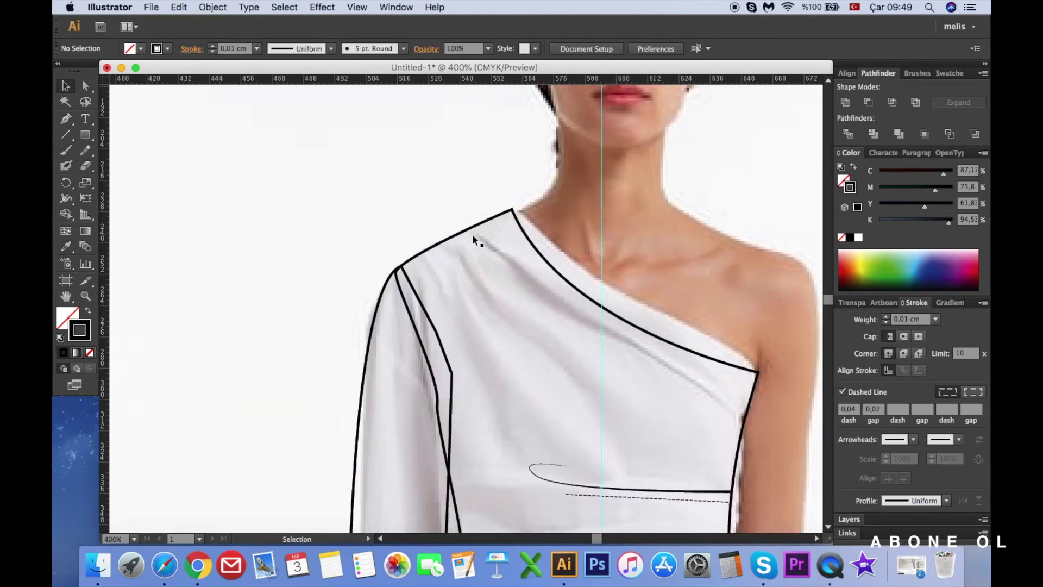
# Draw a curved line from the shoulder point to the armhole, flattened to follow the neckline.
pyautogui.press('super+equal')
pyautogui.press('p')
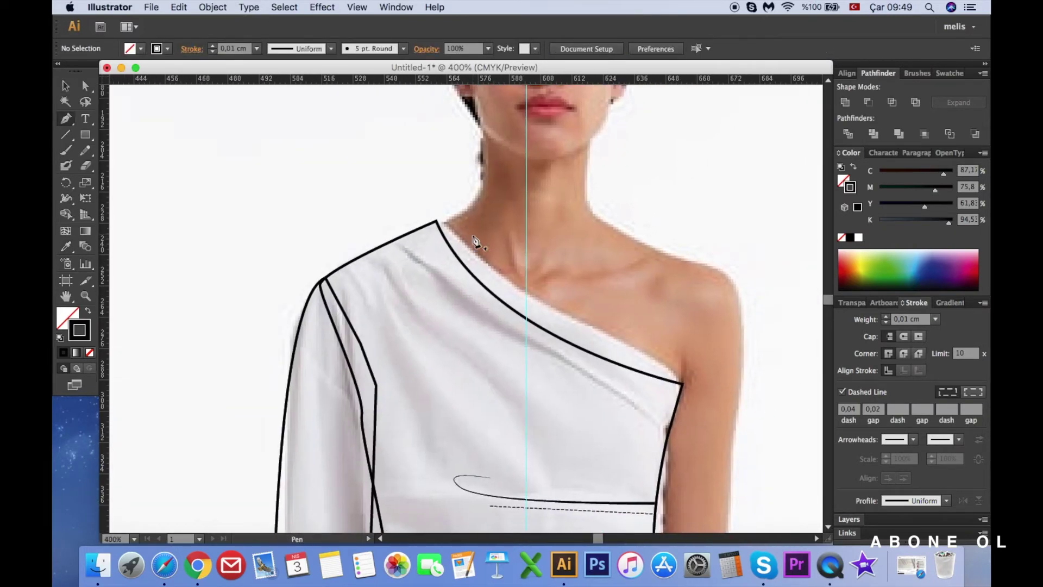
pyautogui.click(408, 232)
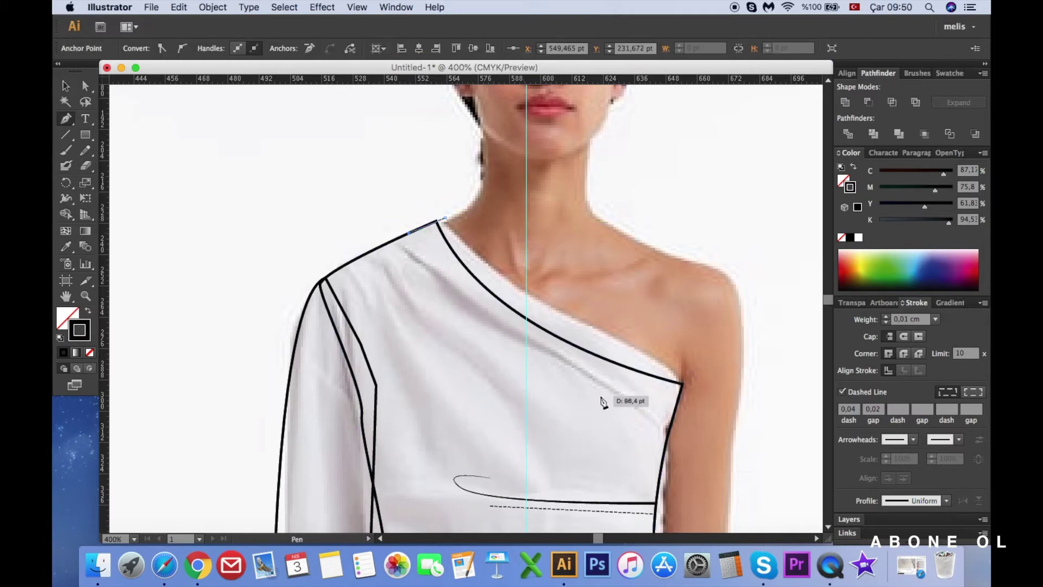
pyautogui.moveTo(668, 430)
pyautogui.mouseDown()
pyautogui.moveTo(748, 438)
pyautogui.moveTo(586, 501)
pyautogui.mouseUp()
pyautogui.hscroll(-5, 587, 501)
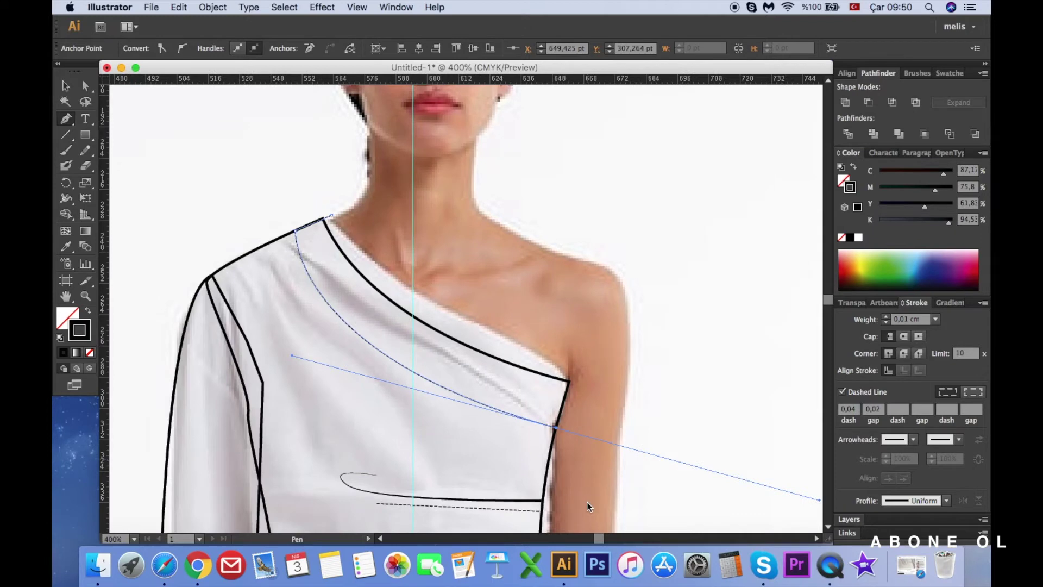
pyautogui.click(575, 406)
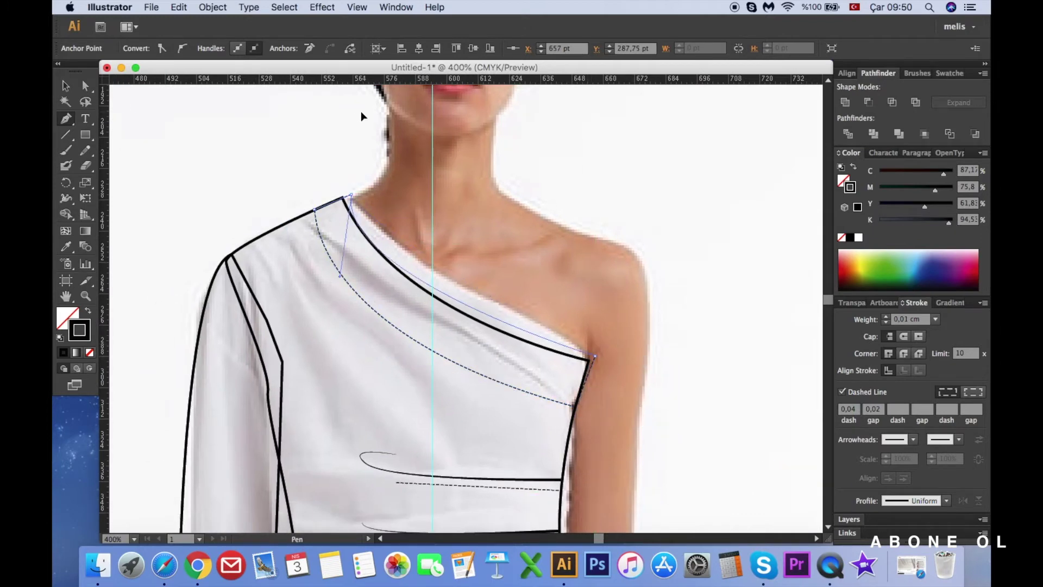
pyautogui.scroll(8, 332, 136)
pyautogui.scroll(-2, 331, 148)
pyautogui.scroll(-3, 330, 148)
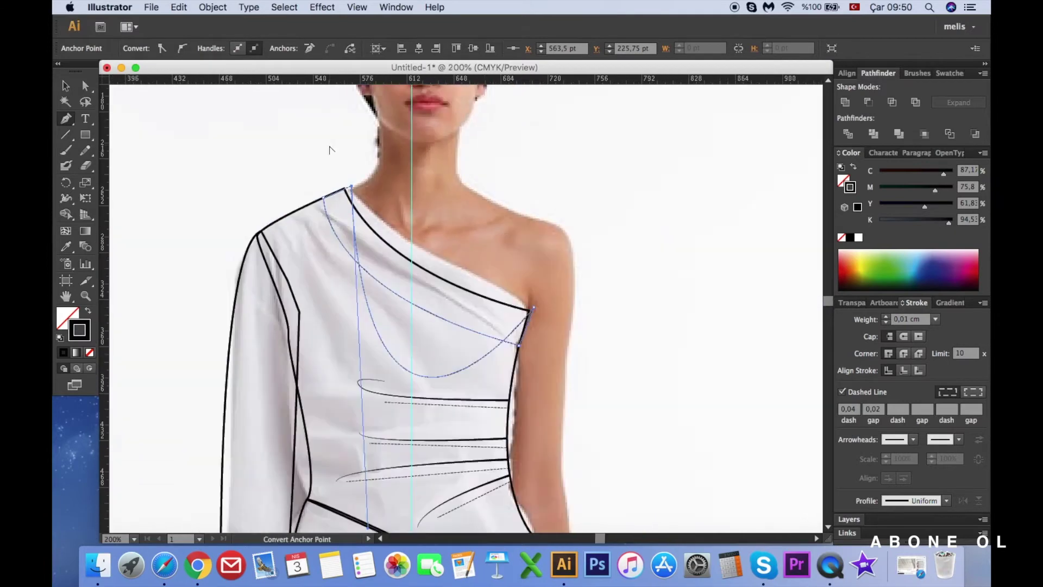
pyautogui.press('a')
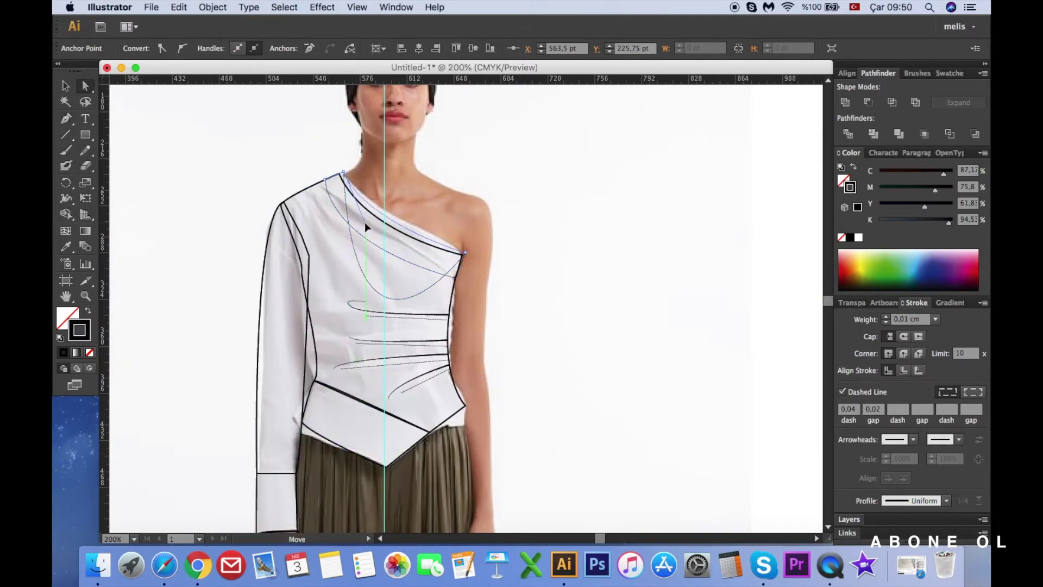
pyautogui.moveTo(362, 227); pyautogui.dragTo(363, 229)
# Copy the solid neckline stroke onto the new shoulder curve.
pyautogui.press('i')
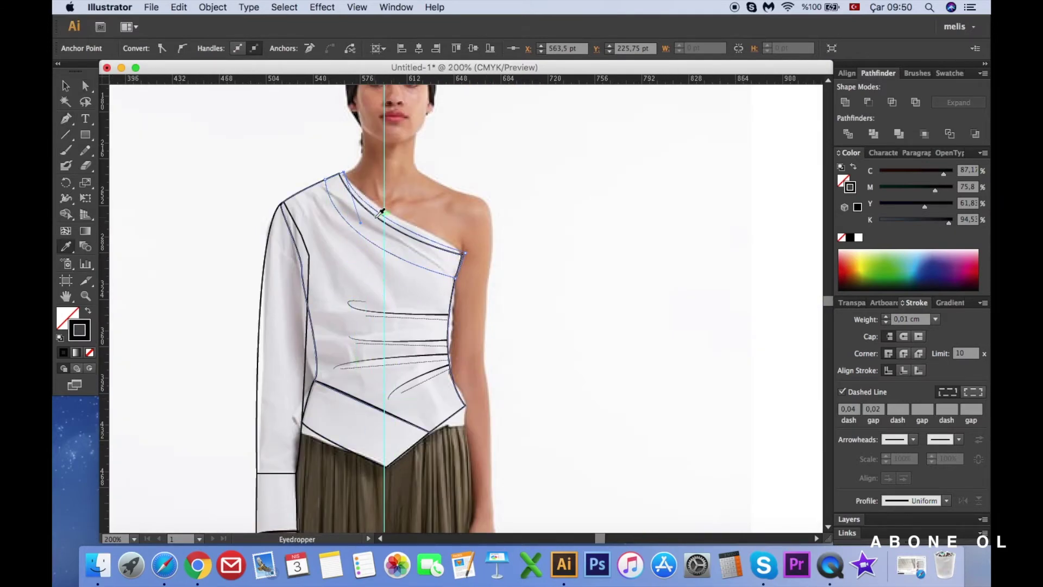
pyautogui.click(373, 214)
pyautogui.scroll(3, 379, 212)
# Draw two hooked drape lines fanning down from the shoulder seam.
pyautogui.press('p')
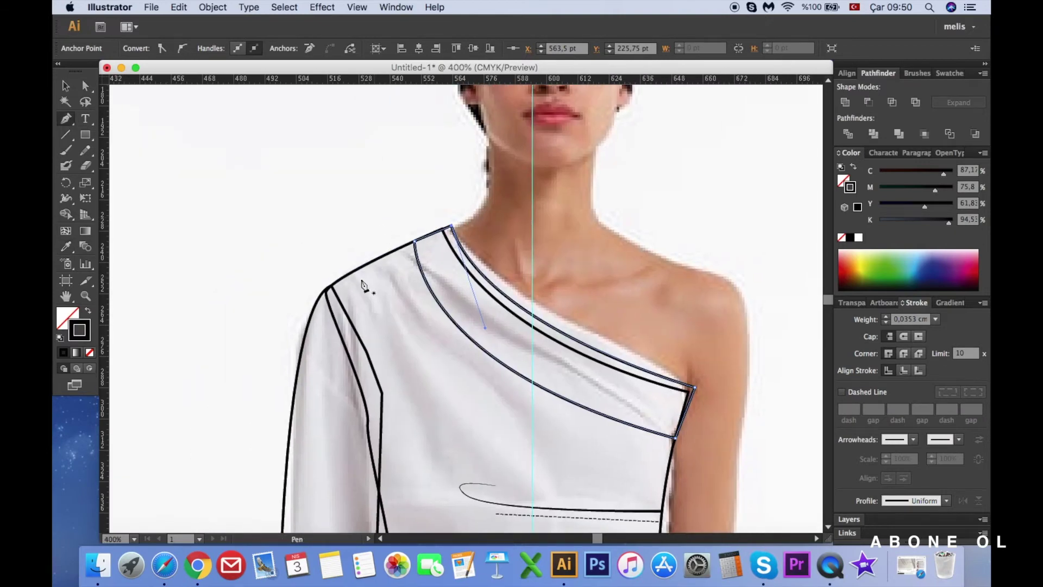
pyautogui.click(349, 273)
pyautogui.moveTo(407, 383); pyautogui.dragTo(409, 406)
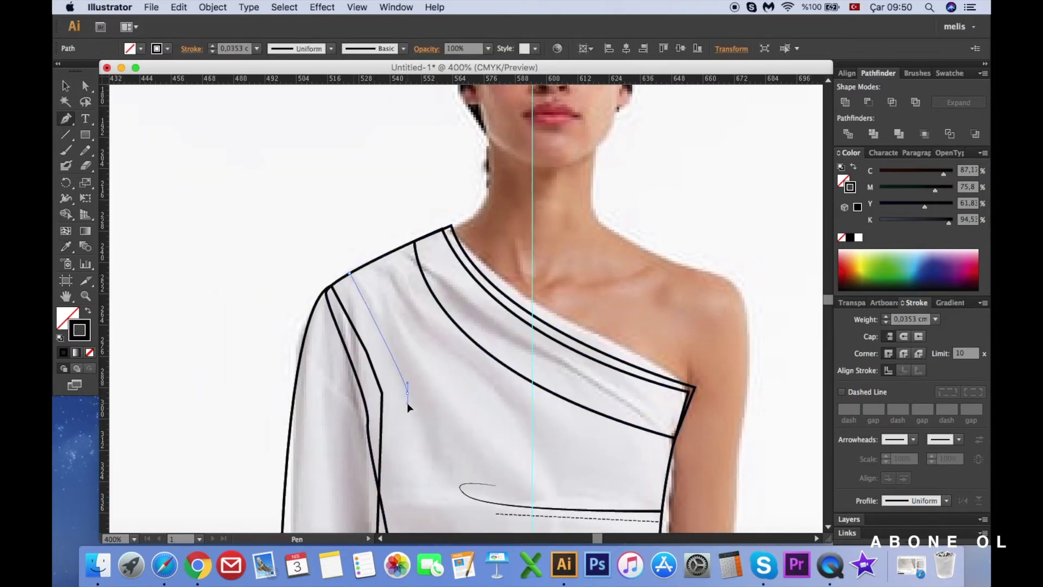
pyautogui.click(388, 383)
pyautogui.click(374, 259)
pyautogui.moveTo(450, 380); pyautogui.dragTo(481, 399)
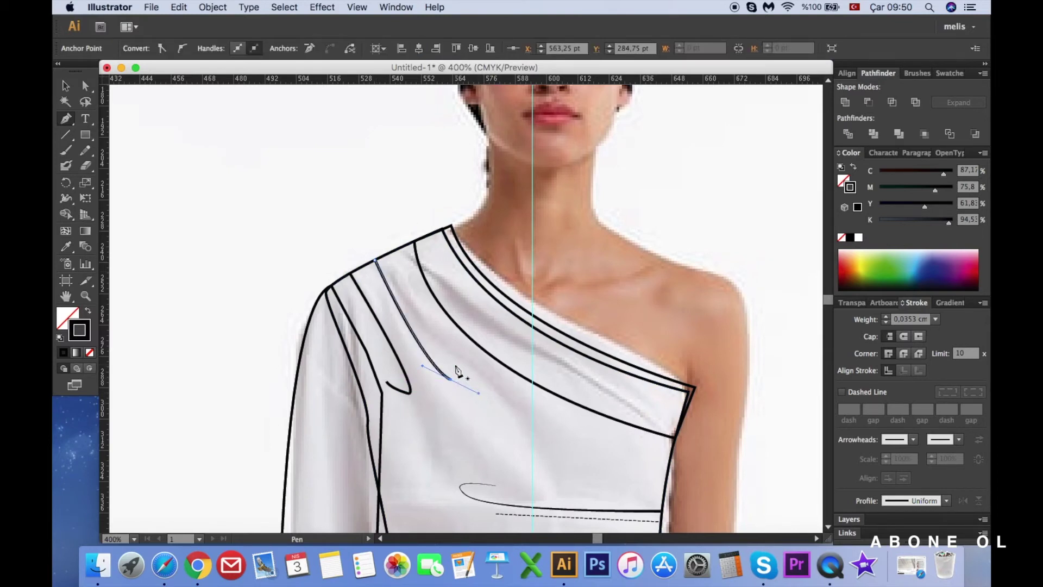
pyautogui.moveTo(450, 378); pyautogui.dragTo(435, 334)
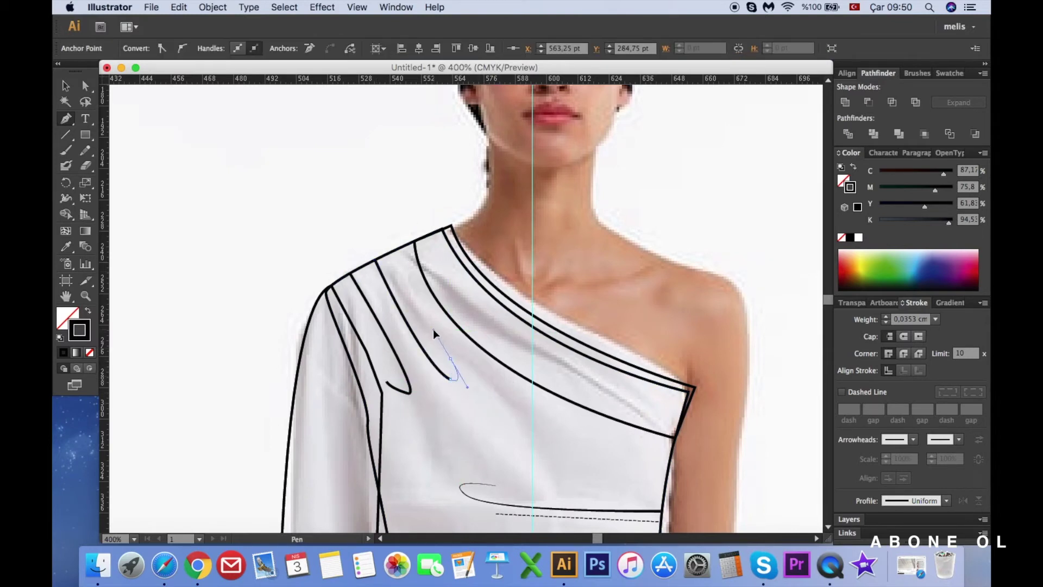
pyautogui.press('Return')
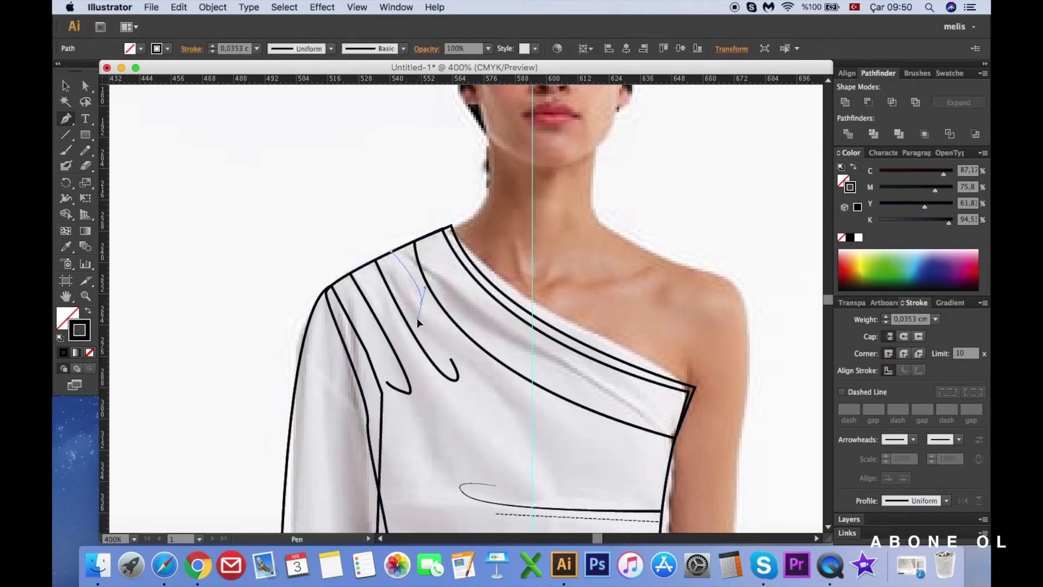
pyautogui.scroll(-5, 418, 323)
# Apply the tapered waist-line stroke profile to both drape lines.
pyautogui.press('v')
pyautogui.click(377, 255)
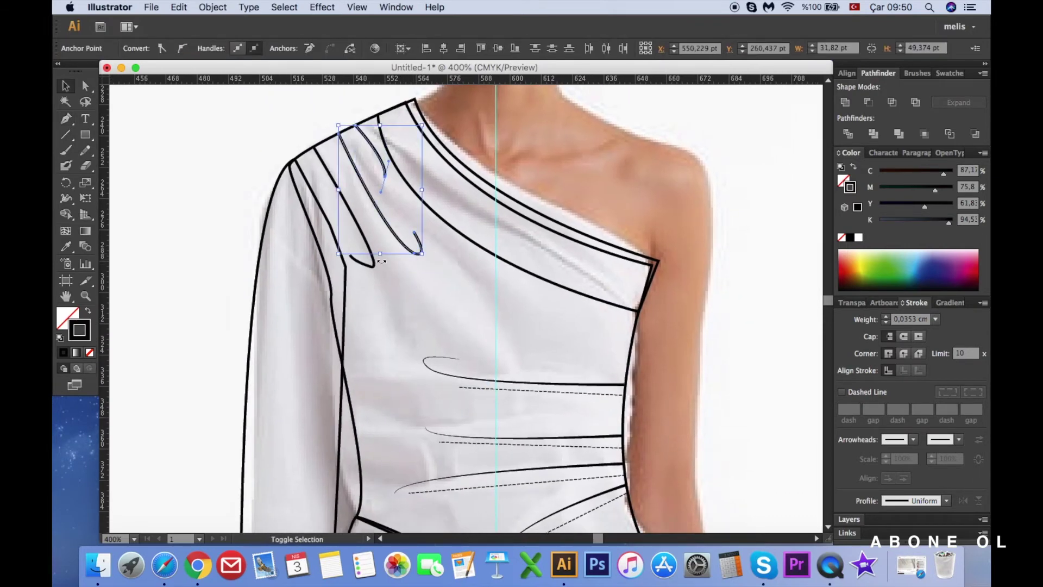
pyautogui.press('i')
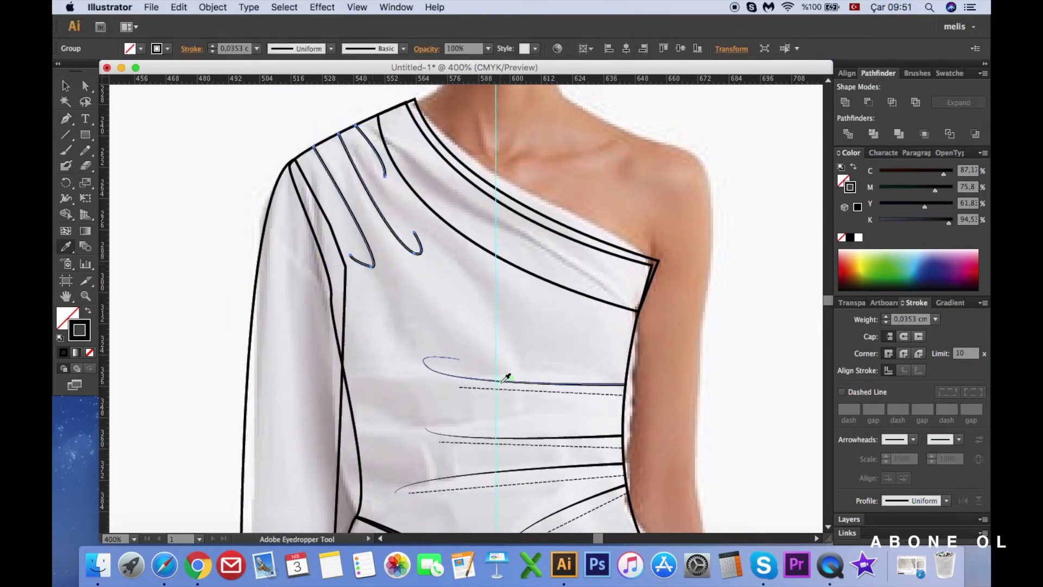
pyautogui.click(922, 500)
pyautogui.click(912, 437)
pyautogui.press('v')
pyautogui.click(748, 340)
pyautogui.scroll(-4, 747, 340)
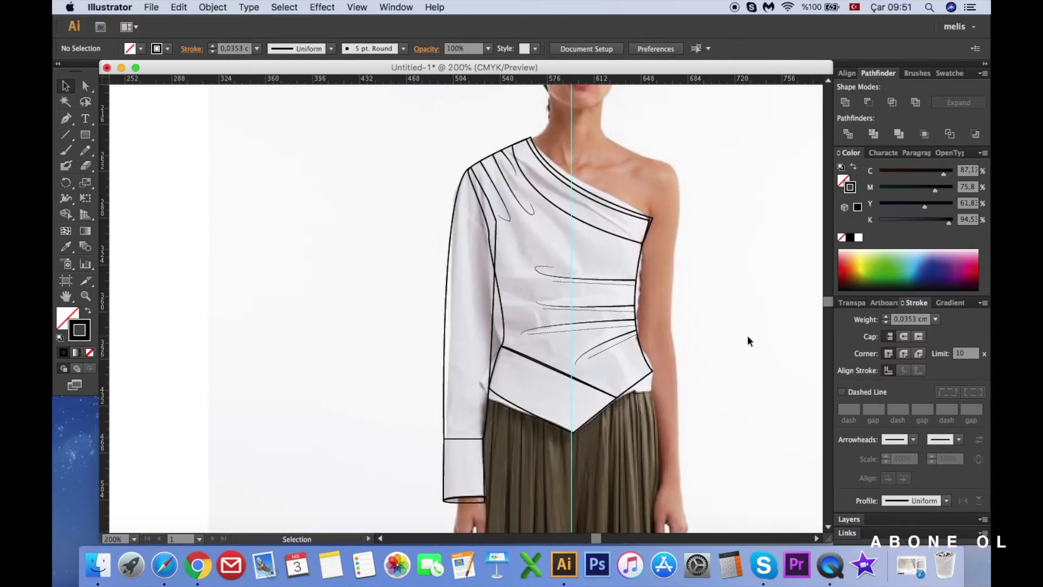
# Fill the garment outline shapes and sleeve cuff with white.
pyautogui.scroll(-2, 747, 334)
pyautogui.hscroll(3, 747, 335)
pyautogui.moveTo(337, 174); pyautogui.dragTo(536, 485)
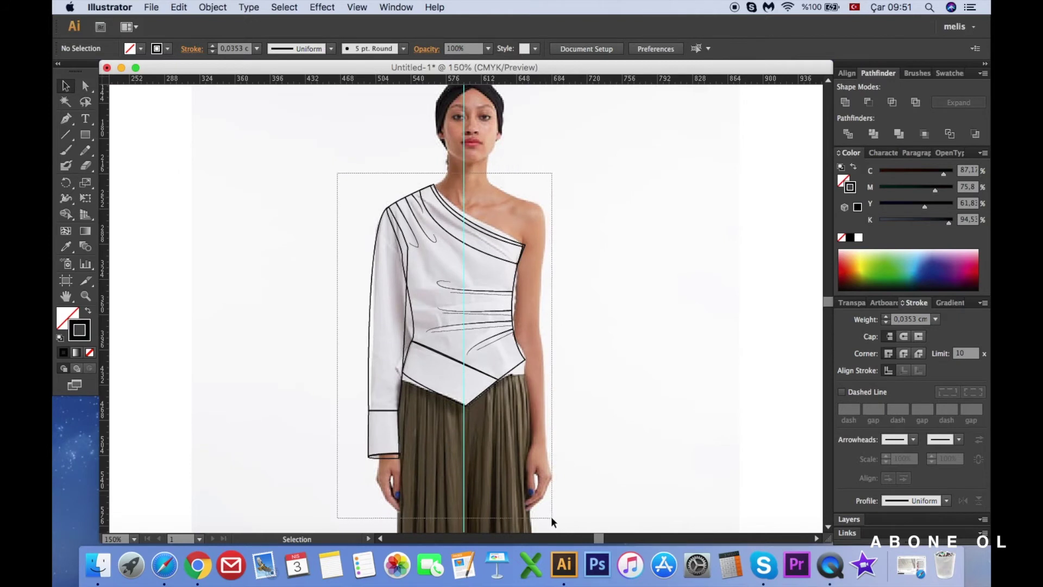
pyautogui.click(323, 351)
pyautogui.click(448, 351)
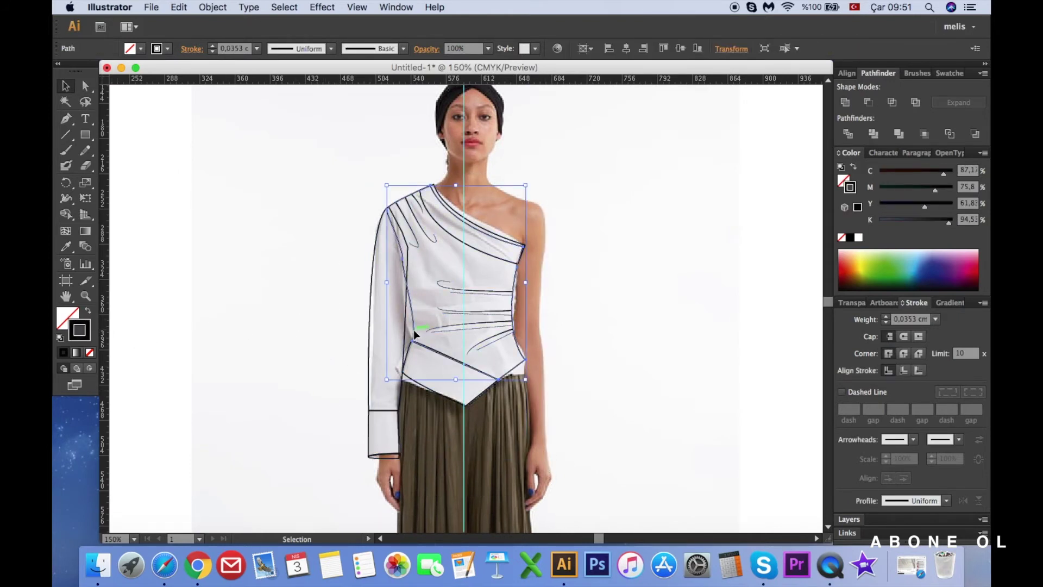
pyautogui.keyDown('shift'); pyautogui.click(407, 356); pyautogui.keyUp('shift')
pyautogui.keyDown('shift'); pyautogui.click(369, 362); pyautogui.keyUp('shift')
pyautogui.keyDown('shift'); pyautogui.click(369, 425); pyautogui.keyUp('shift')
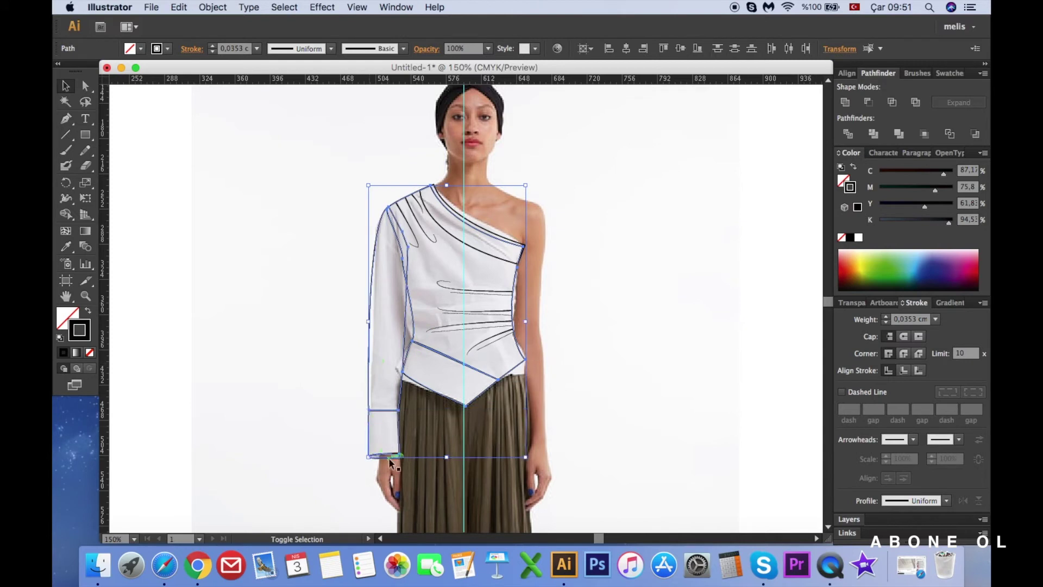
pyautogui.doubleClick(71, 315)
pyautogui.click(741, 236)
pyautogui.click(905, 235)
# Start a new line across the sleeve just above the cuff.
pyautogui.click(648, 272)
pyautogui.moveTo(335, 163); pyautogui.dragTo(245, 422)
pyautogui.scroll(3, 251, 415)
pyautogui.hscroll(5, 251, 416)
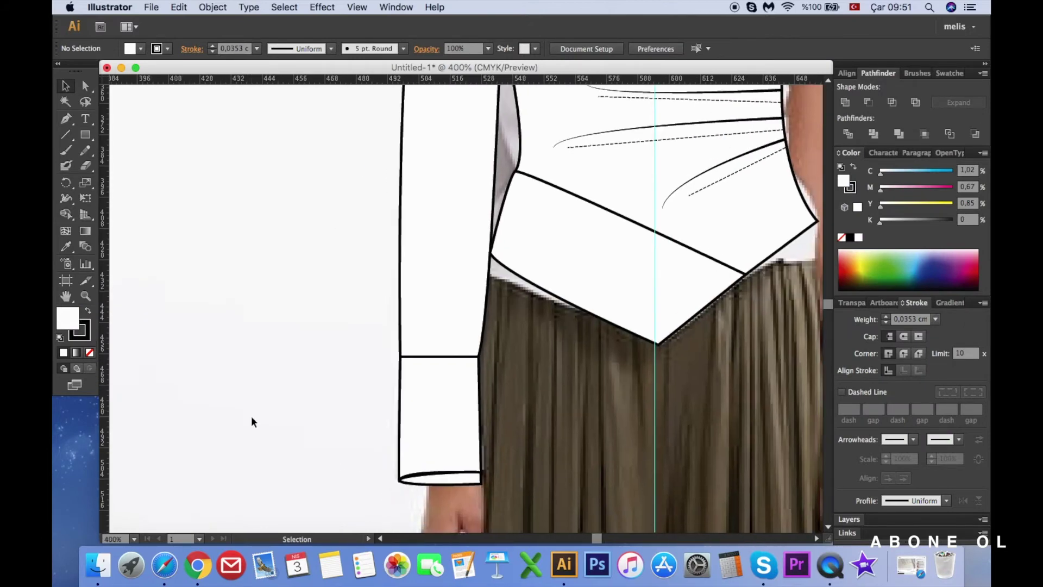
pyautogui.hscroll(2, 256, 421)
pyautogui.press('p')
pyautogui.click(338, 443)
# Finish the cuff line and give it the dashed topstitch style.
pyautogui.click(418, 443)
pyautogui.press('i')
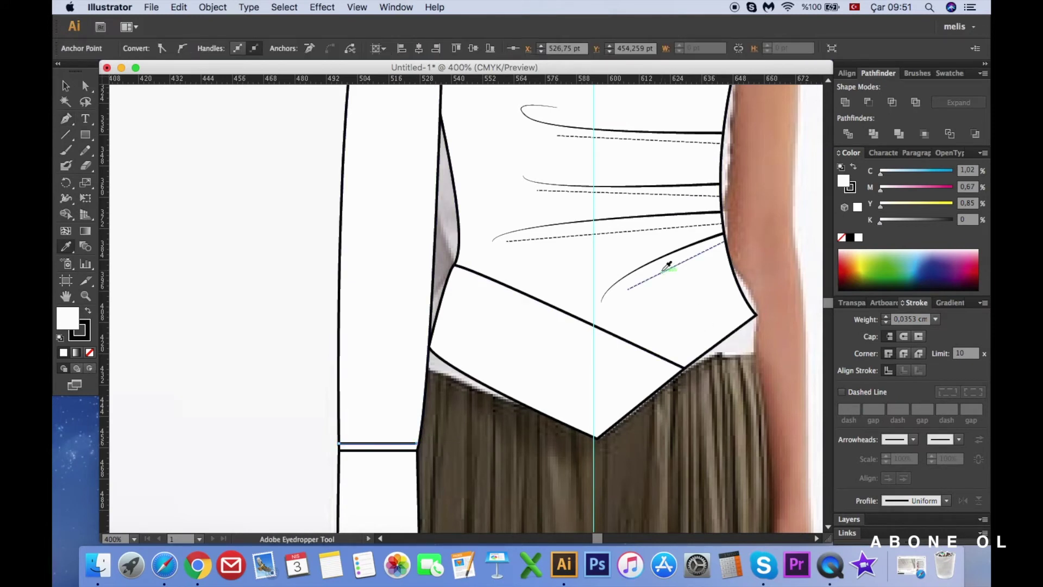
pyautogui.click(667, 268)
# Draw a curved line along the peplum seam.
pyautogui.press('p')
pyautogui.click(455, 263)
pyautogui.click(683, 362)
pyautogui.moveTo(689, 372); pyautogui.dragTo(803, 432)
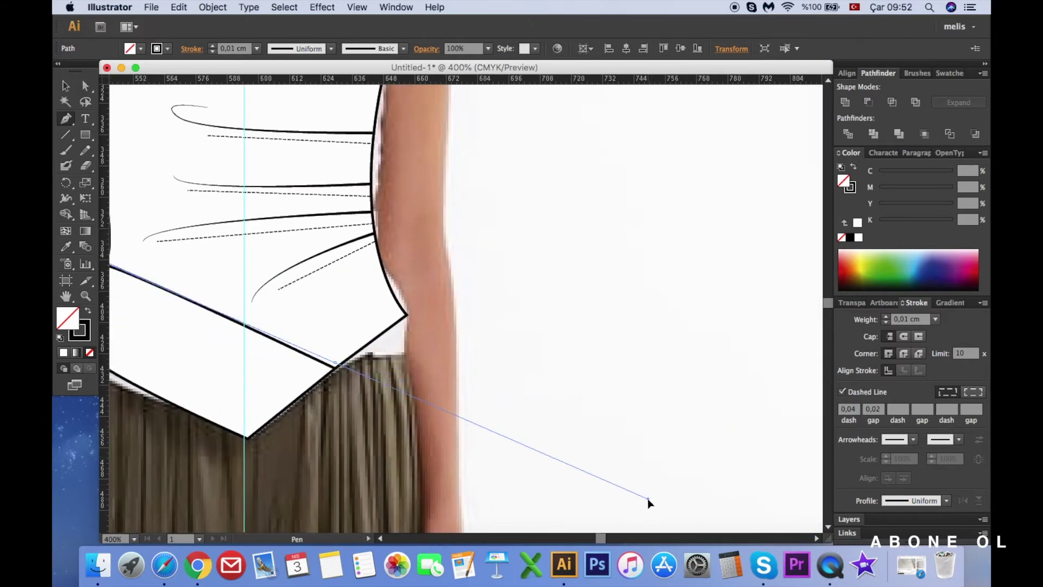
pyautogui.moveTo(804, 432); pyautogui.dragTo(647, 511)
pyautogui.hscroll(-5, 434, 325)
# Move the peplum stitch line's end points onto the seam and side seam.
pyautogui.press('v')
pyautogui.click(679, 294)
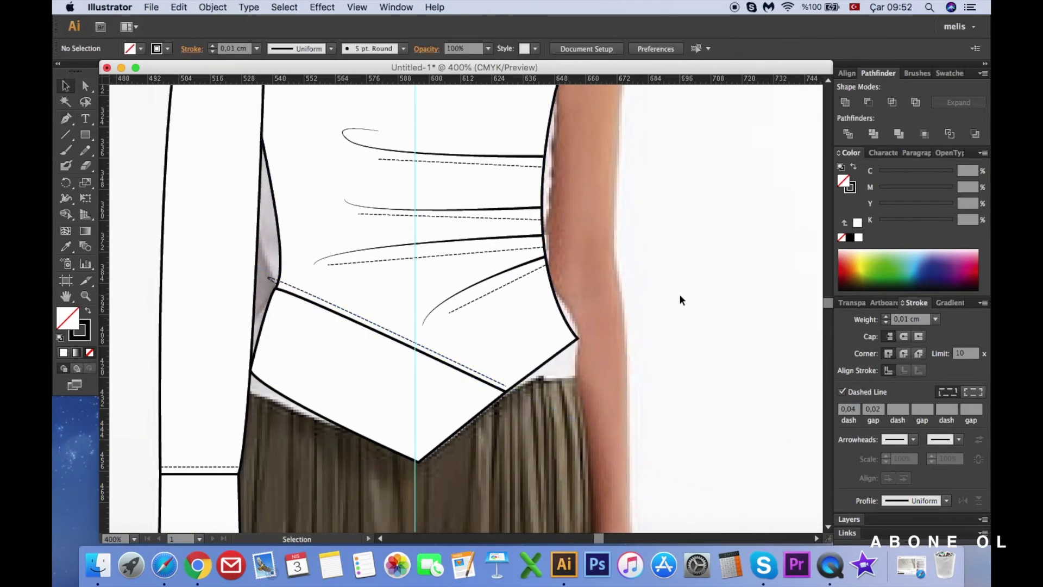
pyautogui.click(357, 317)
pyautogui.press('a')
pyautogui.moveTo(506, 386); pyautogui.dragTo(203, 239)
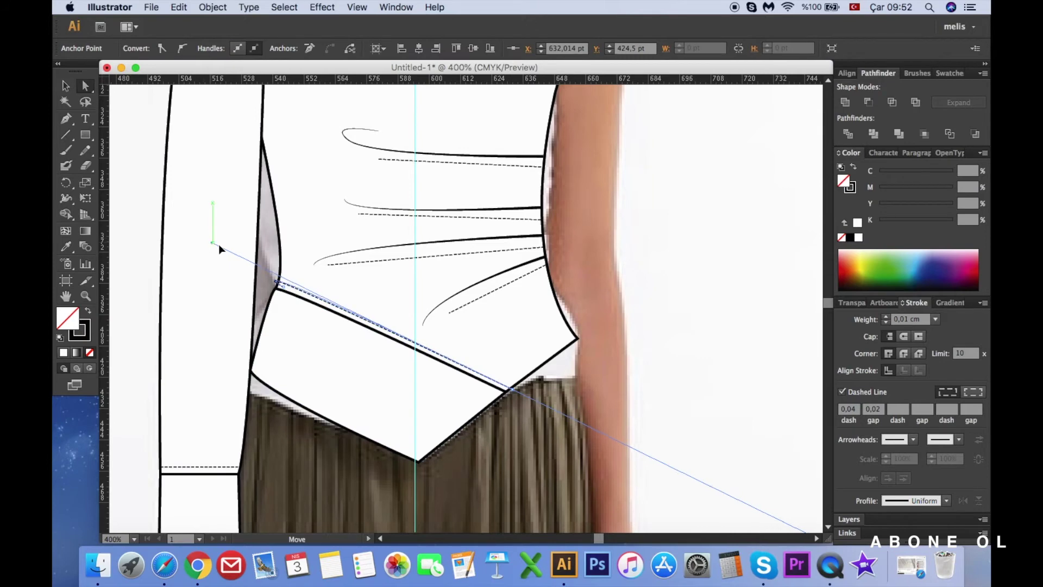
pyautogui.moveTo(284, 289); pyautogui.dragTo(280, 285)
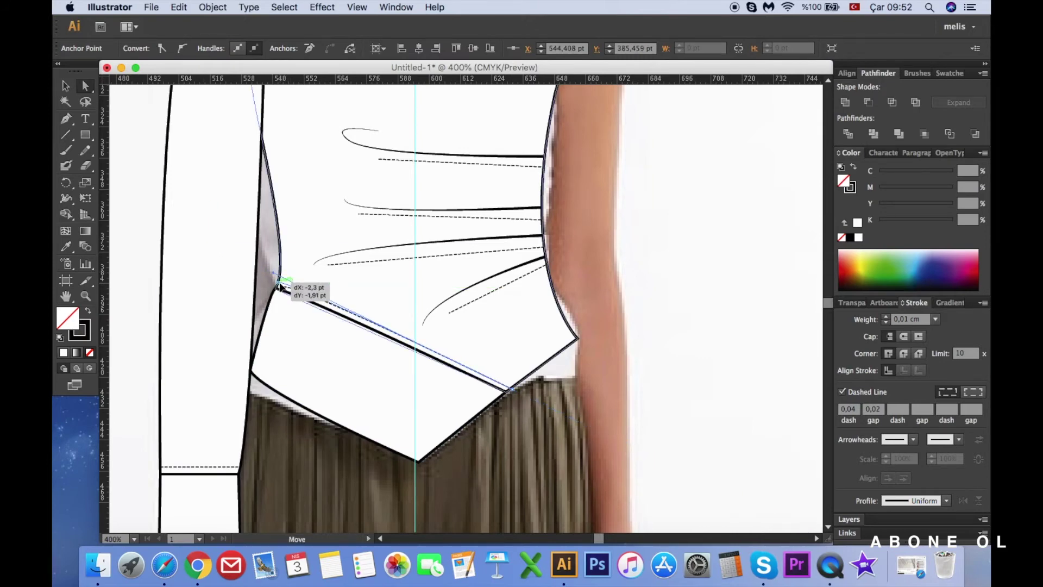
pyautogui.click(693, 302)
pyautogui.hotkey('ctrl', '-')
pyautogui.hotkey('ctrl', '-')
pyautogui.hotkey('ctrl', '-')
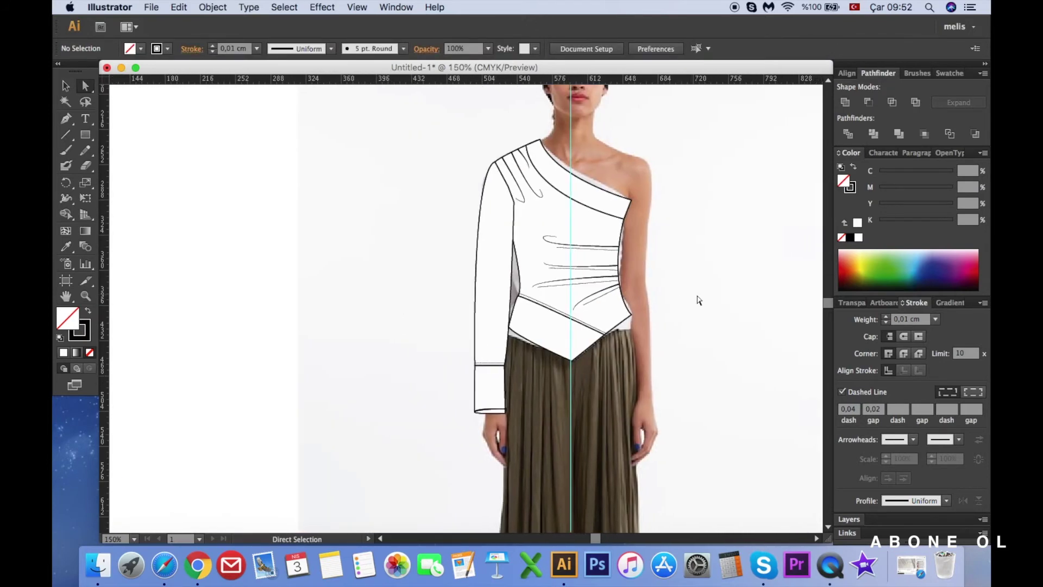
pyautogui.moveTo(378, 121); pyautogui.dragTo(621, 450)
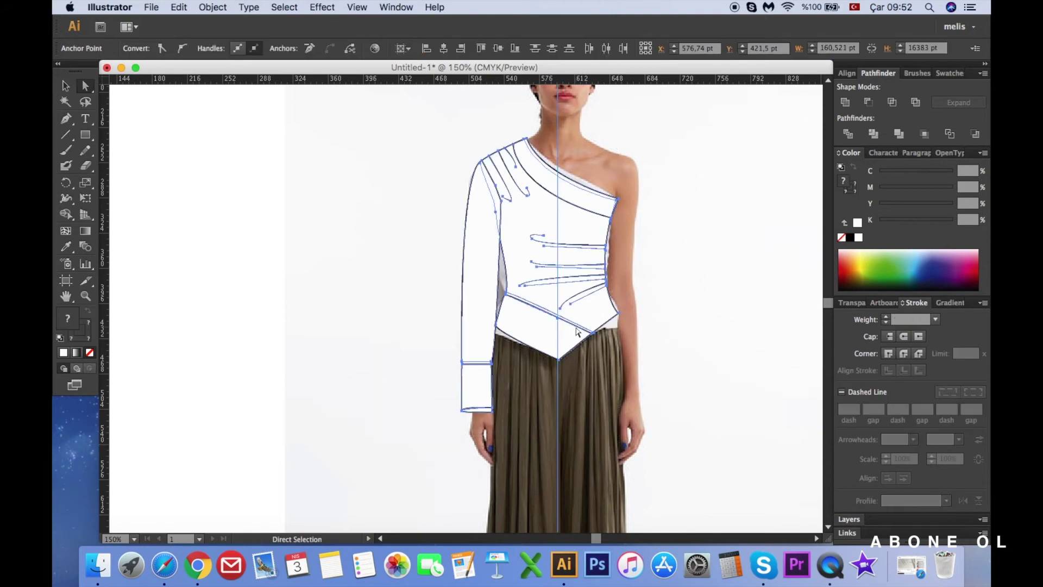
# Drag the whole flat sketch to the right of the model photo and review at 100%.
pyautogui.hotkey('ctrl', '-')
pyautogui.hotkey('ctrl', '-')
pyautogui.moveTo(537, 310); pyautogui.dragTo(640, 290)
pyautogui.click(694, 294)
pyautogui.hotkey('ctrl', '+')
pyautogui.hotkey('ctrl', '+')
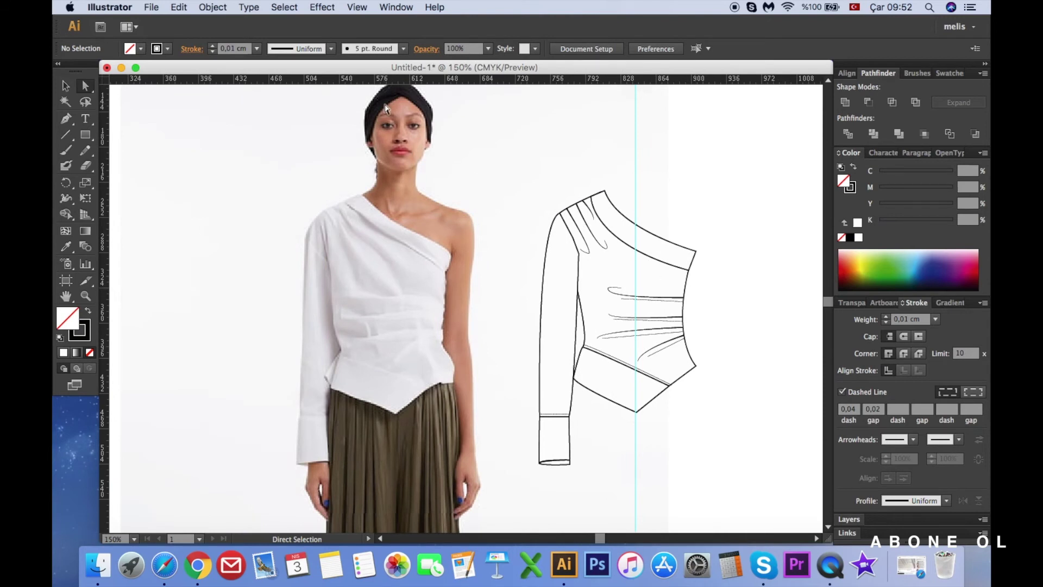
pyautogui.hotkey('ctrl', '-')
pyautogui.hscroll(-2, 281, 204)
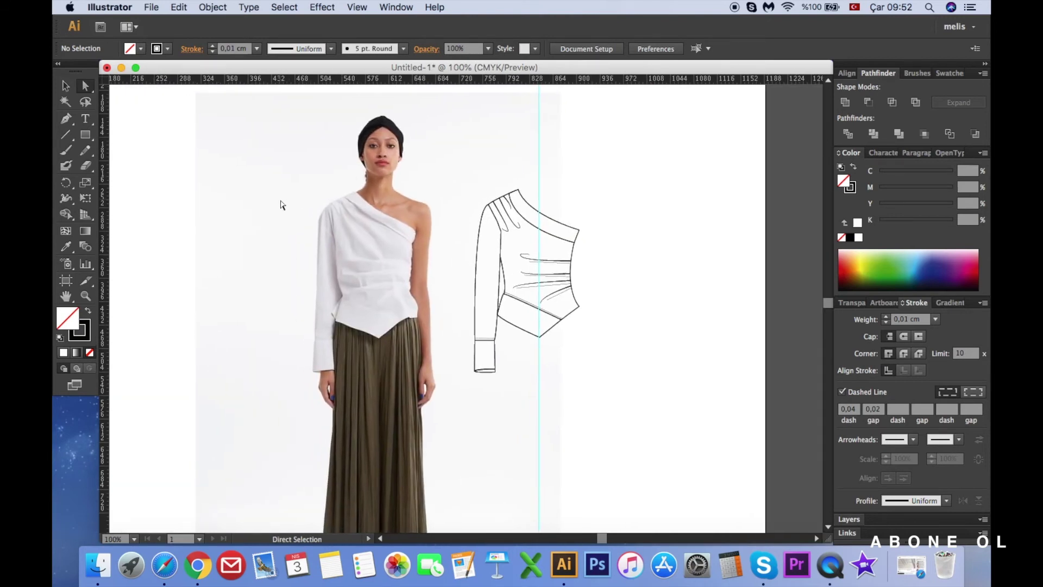
pyautogui.hscroll(-2, 350, 215)
pyautogui.click(540, 320)
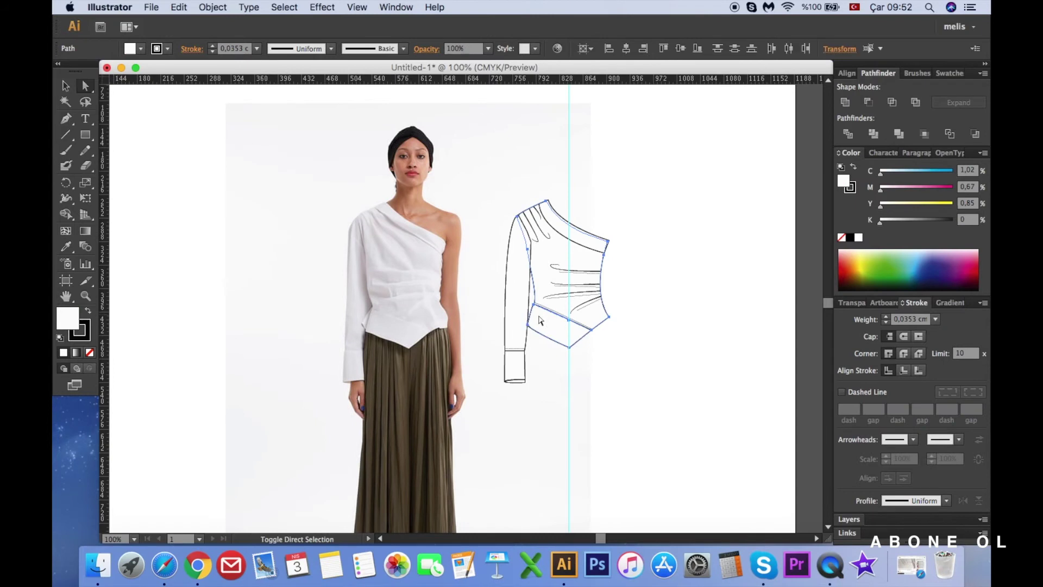
# Give the selected sleeve and garment shapes a pale pink fill.
pyautogui.click(520, 384)
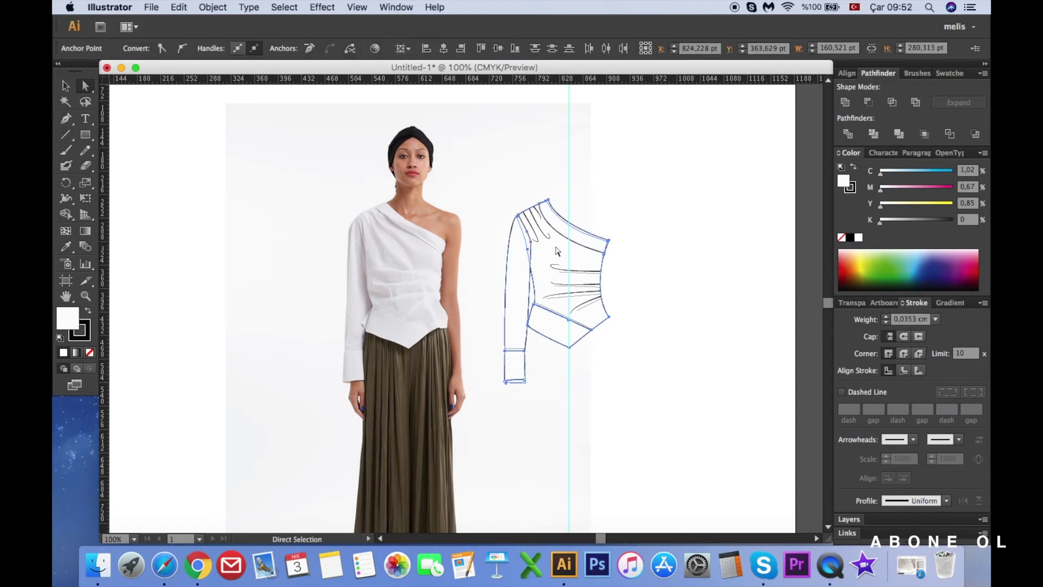
pyautogui.doubleClick(66, 321)
pyautogui.click(757, 270)
pyautogui.moveTo(789, 277); pyautogui.dragTo(788, 261)
pyautogui.click(636, 240)
pyautogui.click(927, 240)
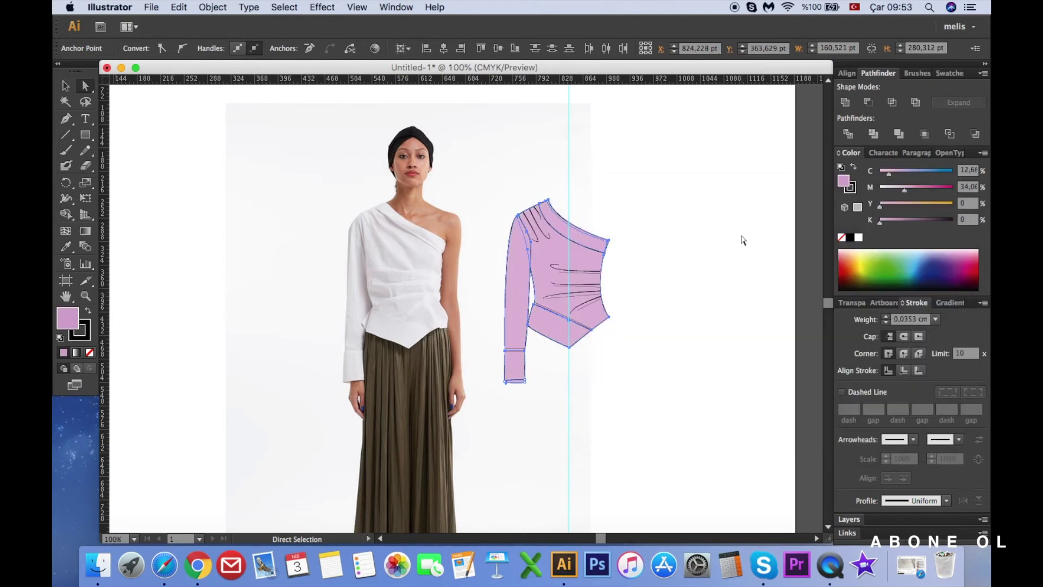
# Select another garment part and start choosing a teal fill colour.
pyautogui.click(740, 237)
pyautogui.click(546, 261)
pyautogui.scroll(1, 546, 261)
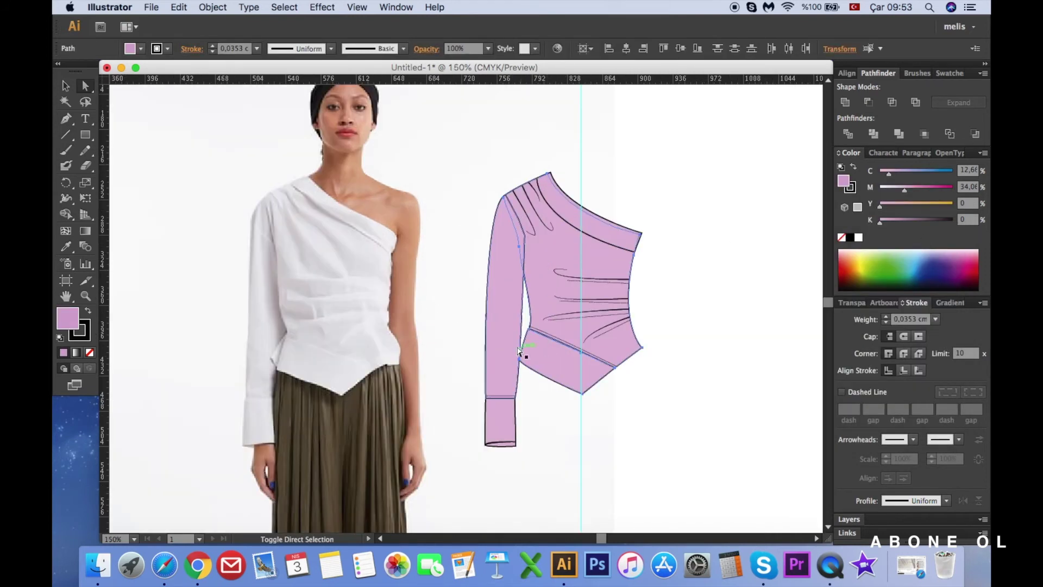
pyautogui.click(503, 444)
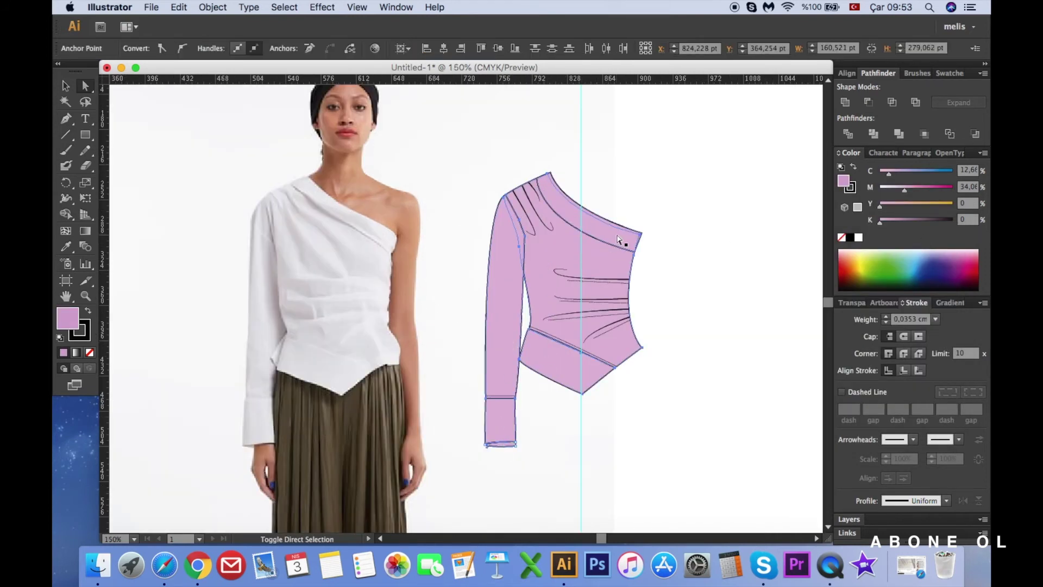
pyautogui.doubleClick(67, 318)
pyautogui.click(782, 314)
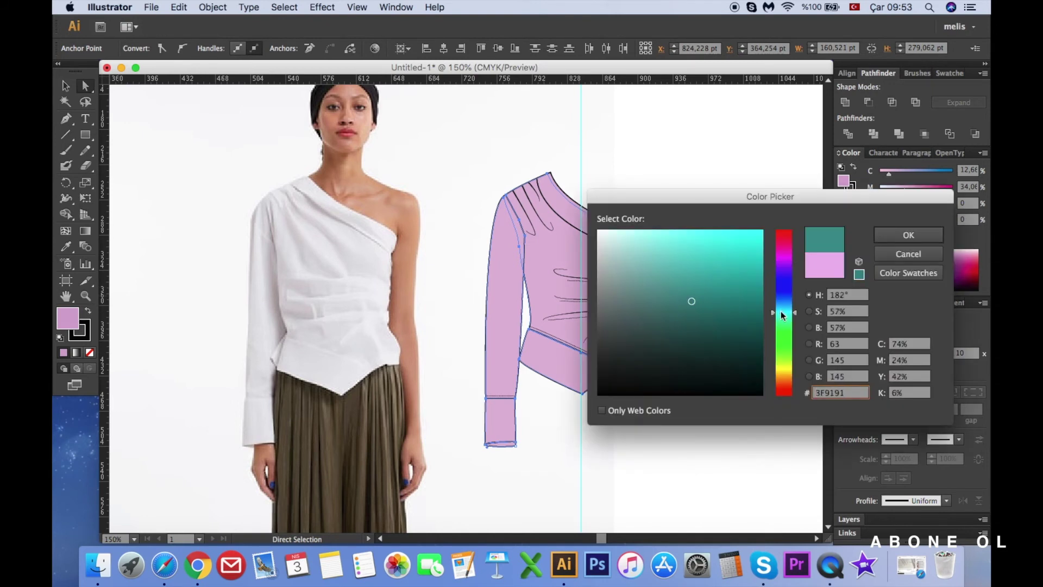
# Fill the garment a bright yellow as a trial colour.
pyautogui.click(787, 370)
pyautogui.click(710, 237)
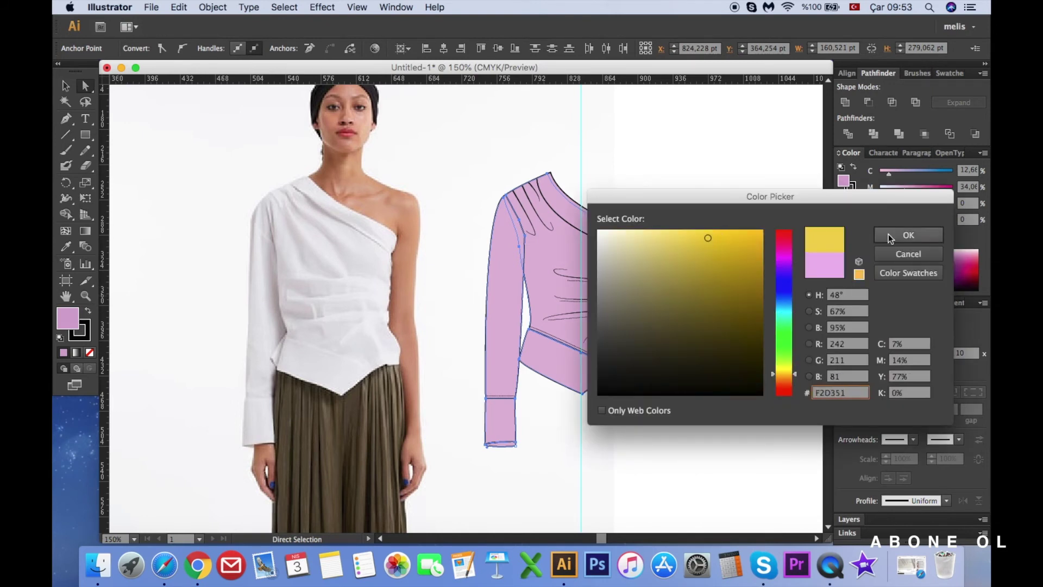
pyautogui.click(908, 234)
# Group the shoulder band and body, and fill the group orange-brown CC7C09.
pyautogui.click(623, 238)
pyautogui.click(594, 268)
pyautogui.click(611, 238)
pyautogui.keyDown('shift'); pyautogui.click(567, 329); pyautogui.keyUp('shift')
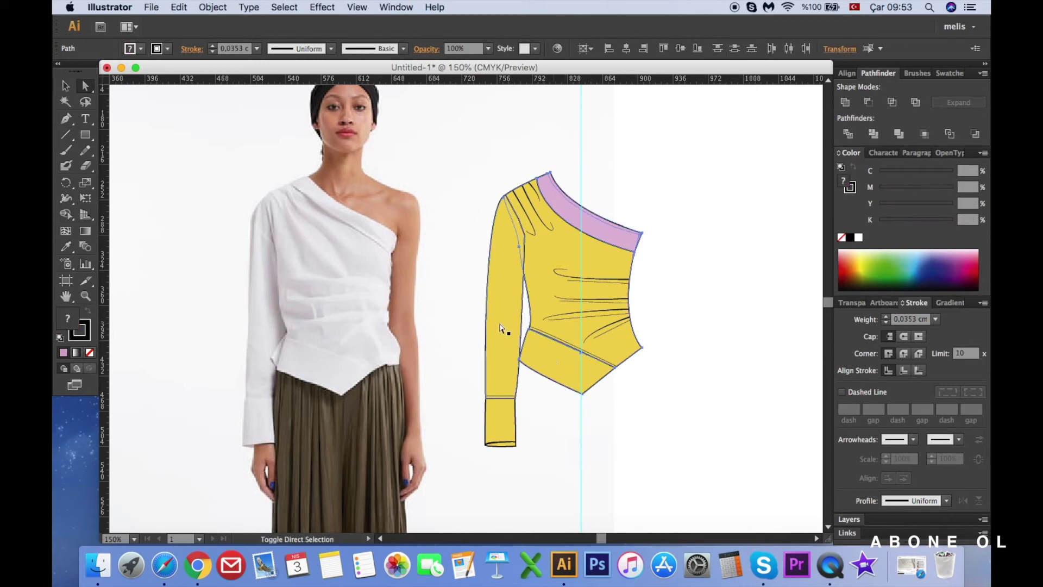
pyautogui.press('super+g')
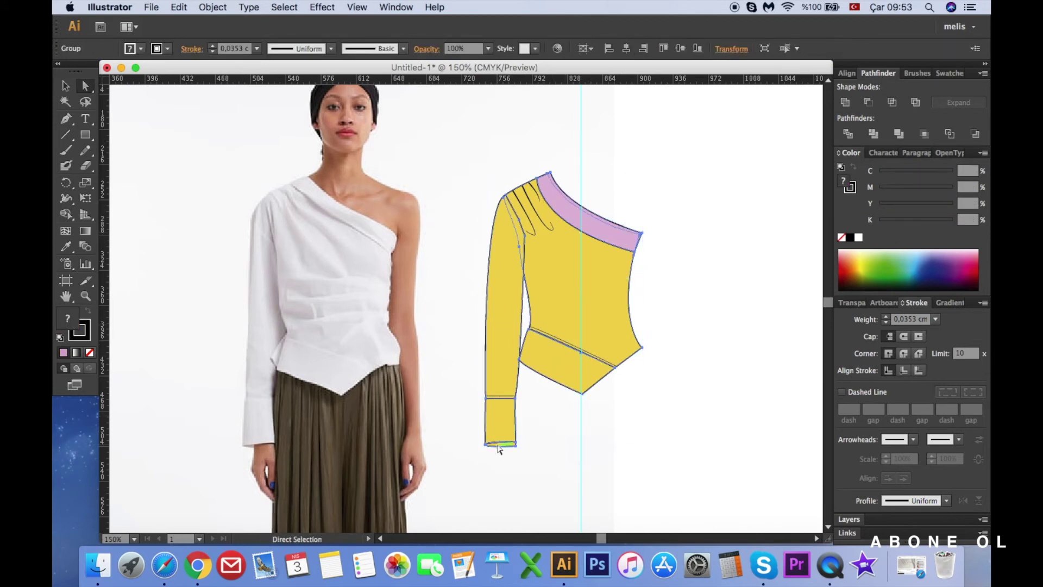
pyautogui.doubleClick(80, 329)
pyautogui.moveTo(784, 342); pyautogui.dragTo(784, 379)
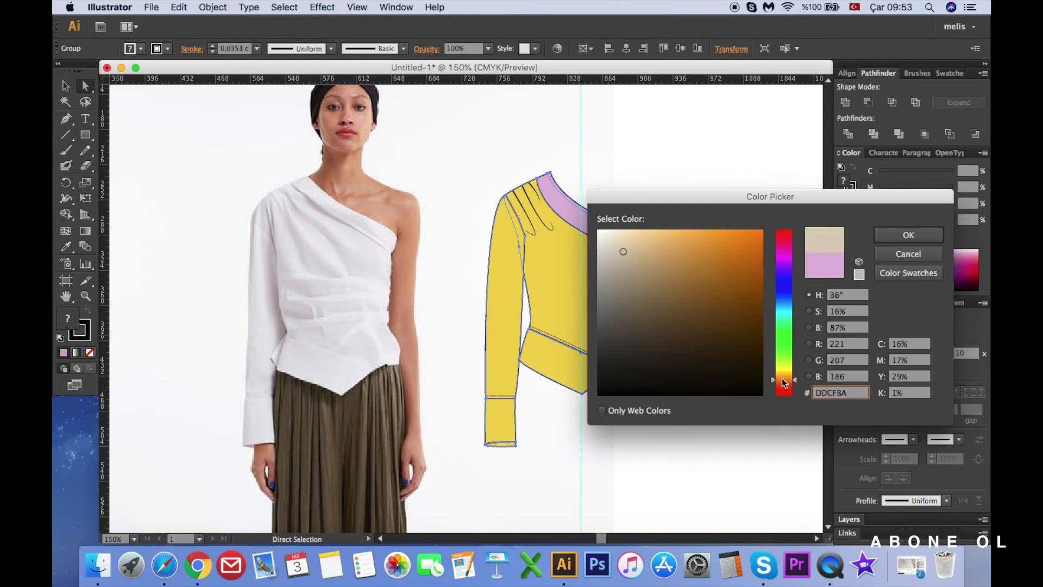
pyautogui.click(890, 236)
pyautogui.click(669, 198)
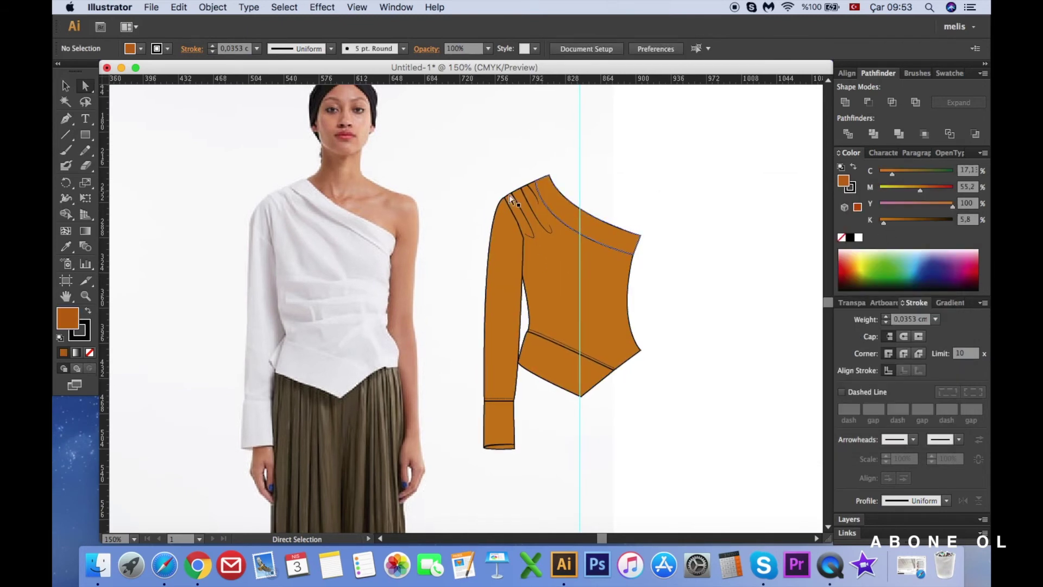
# Send the sleeve shape to the back, behind the bodice.
pyautogui.click(519, 266)
pyautogui.press('v')
pyautogui.rightClick(519, 266)
pyautogui.press('Escape')
pyautogui.press('v')
pyautogui.rightClick(511, 287)
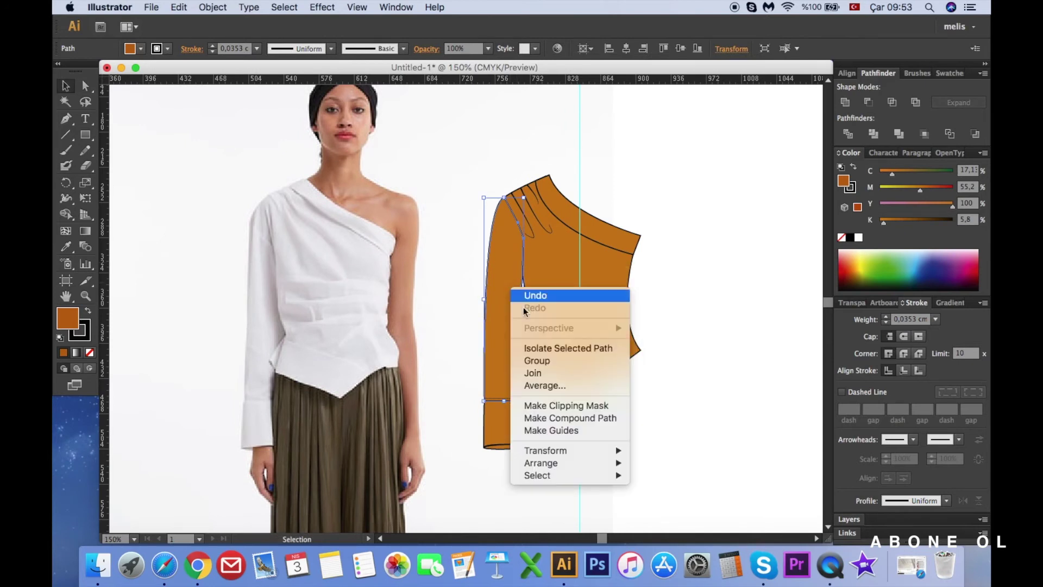
pyautogui.click(660, 500)
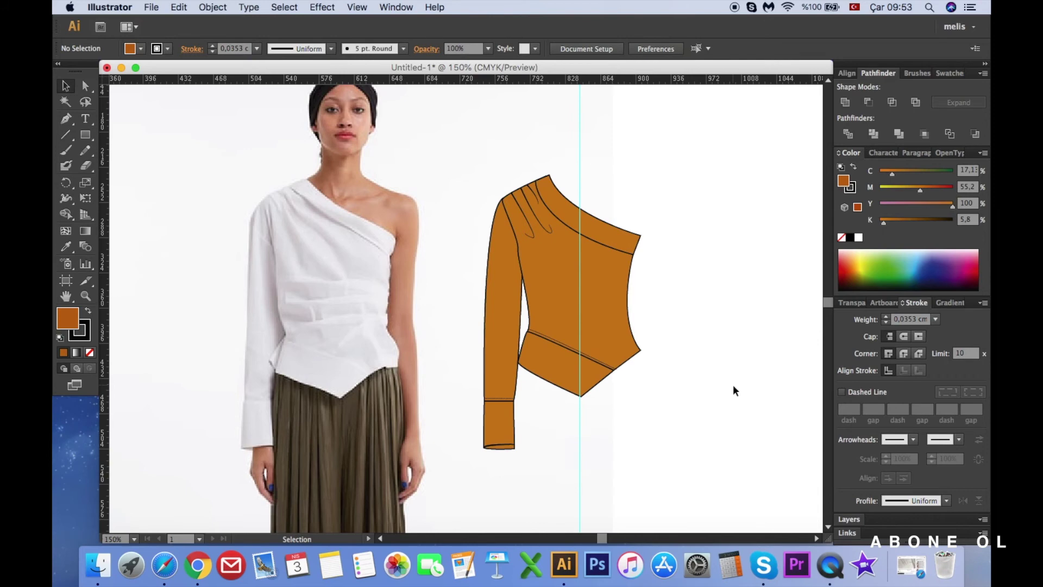
pyautogui.keyDown('alt'); pyautogui.scroll(-1, 733, 385); pyautogui.keyUp('alt')
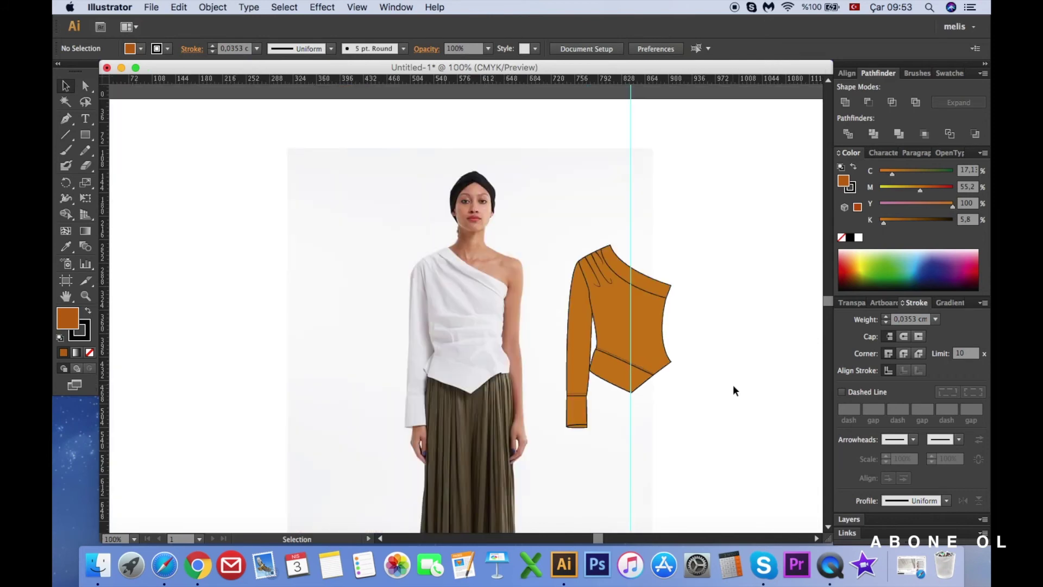
# Save the sketch as 'danla bı' in Adobe Illustrator (ai) format in the 2019 fall folder.
pyautogui.click(151, 7)
pyautogui.click(170, 119)
pyautogui.write('danla bı')
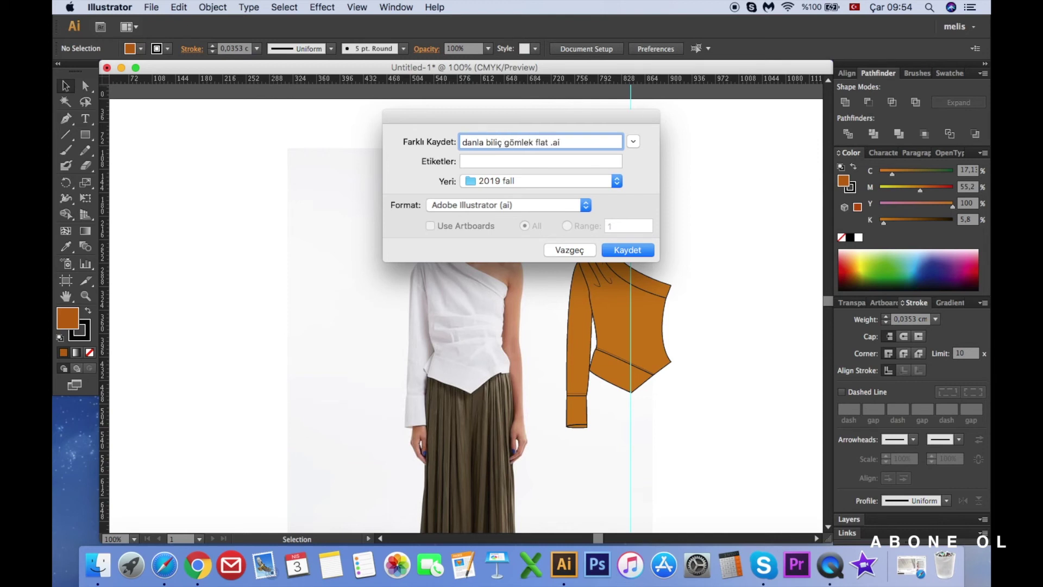
pyautogui.click(615, 252)
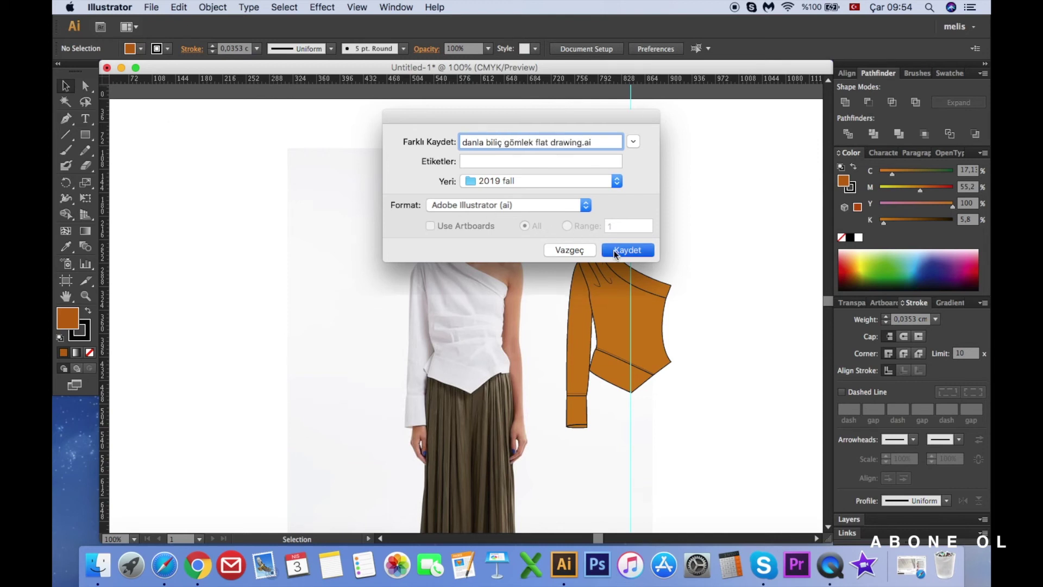
pyautogui.click(644, 482)
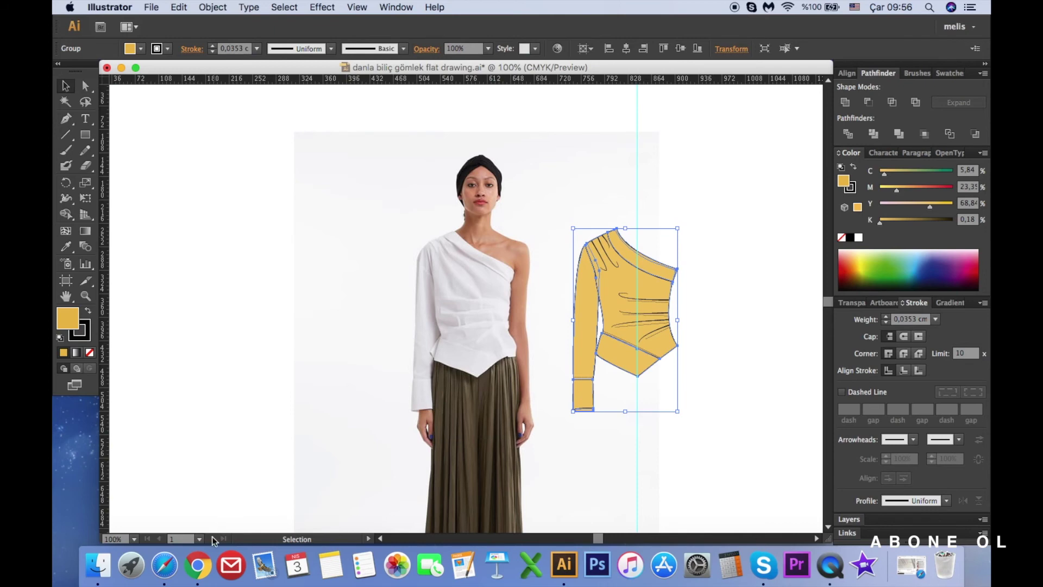
pyautogui.click(198, 565)
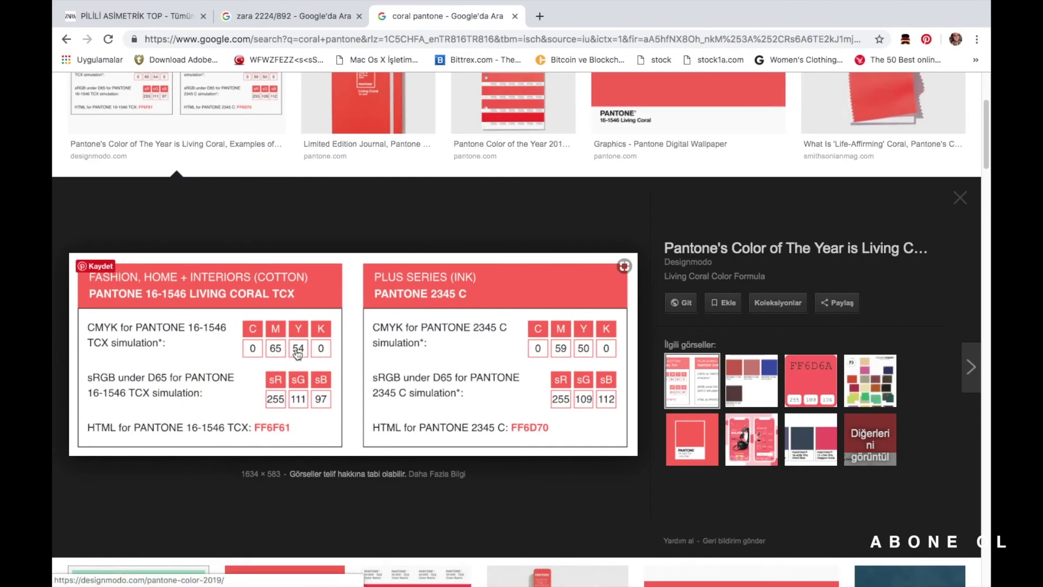
# Check the Living Coral Pantone image results for CMYK values C0 M65 Y54 K0.
pyautogui.scroll(3, 297, 353)
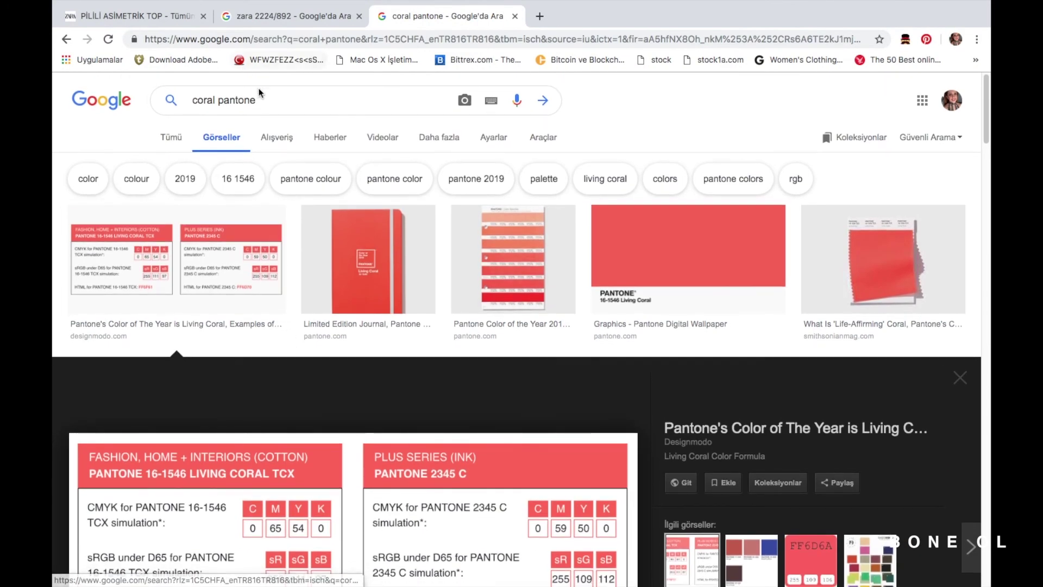
pyautogui.moveTo(267, 98); pyautogui.dragTo(142, 99)
pyautogui.scroll(-4, 295, 325)
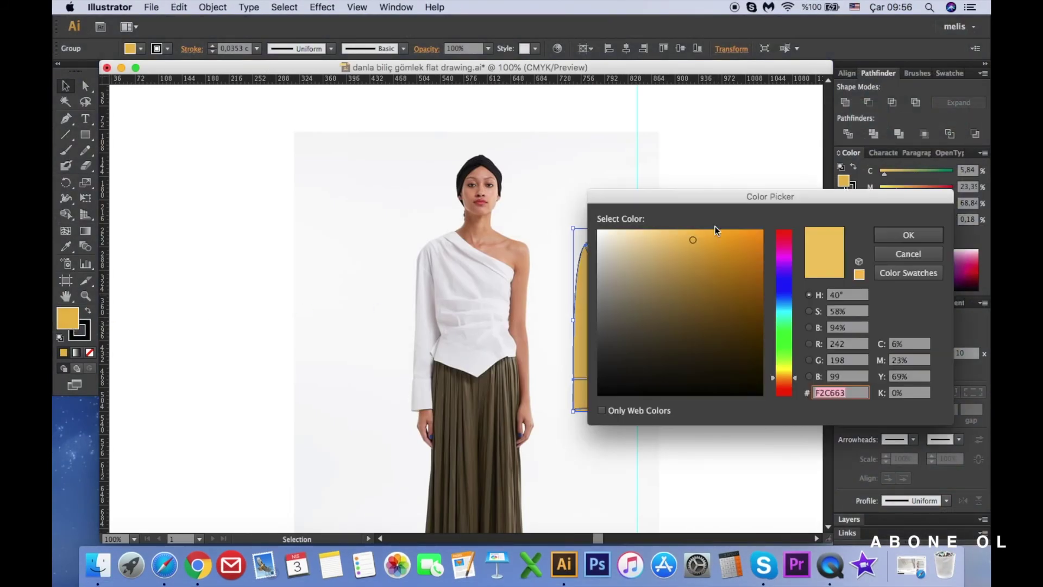
# Recolour the garment Living Coral with CMYK values 0, 65, 54, 0.
pyautogui.click(895, 348)
pyautogui.write('0')
pyautogui.press('Tab')
pyautogui.write('65')
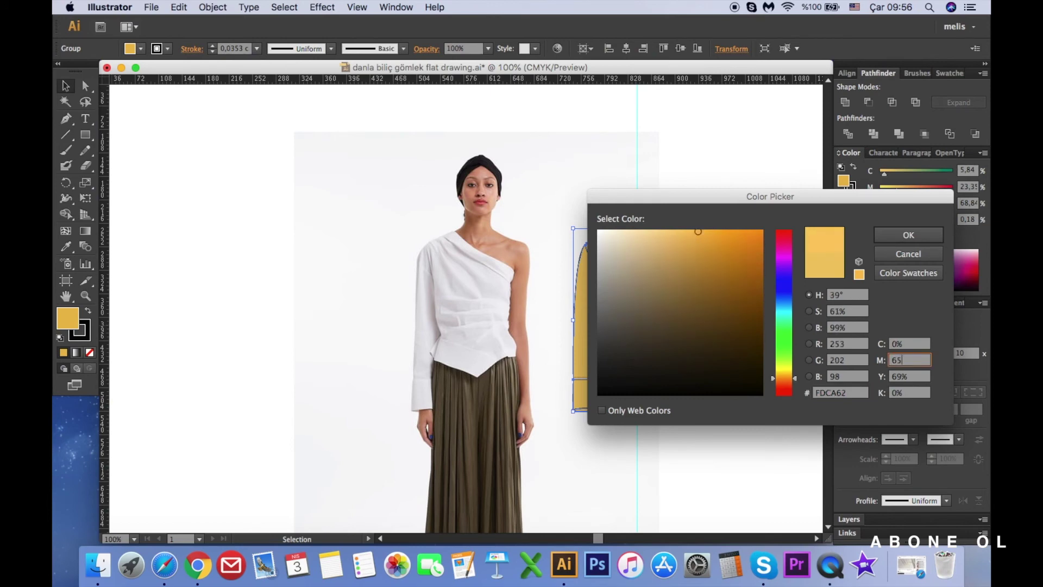
pyautogui.press('Tab')
pyautogui.write('54')
pyautogui.press('Tab')
pyautogui.press('Return')
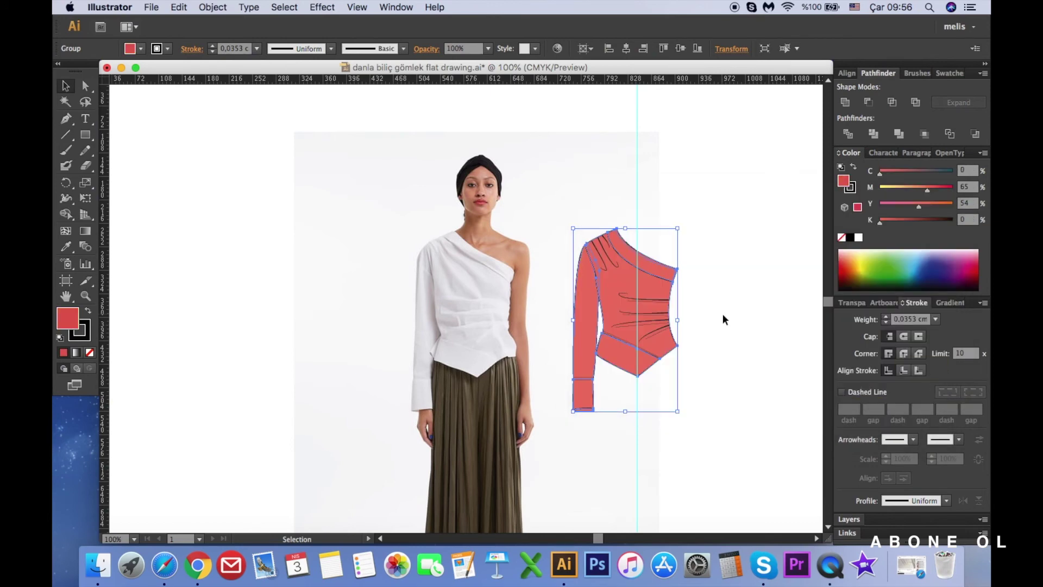
# Review the Living Coral image preview, then delete the vertical guide.
pyautogui.press('super+Tab')
pyautogui.scroll(-10, 722, 319)
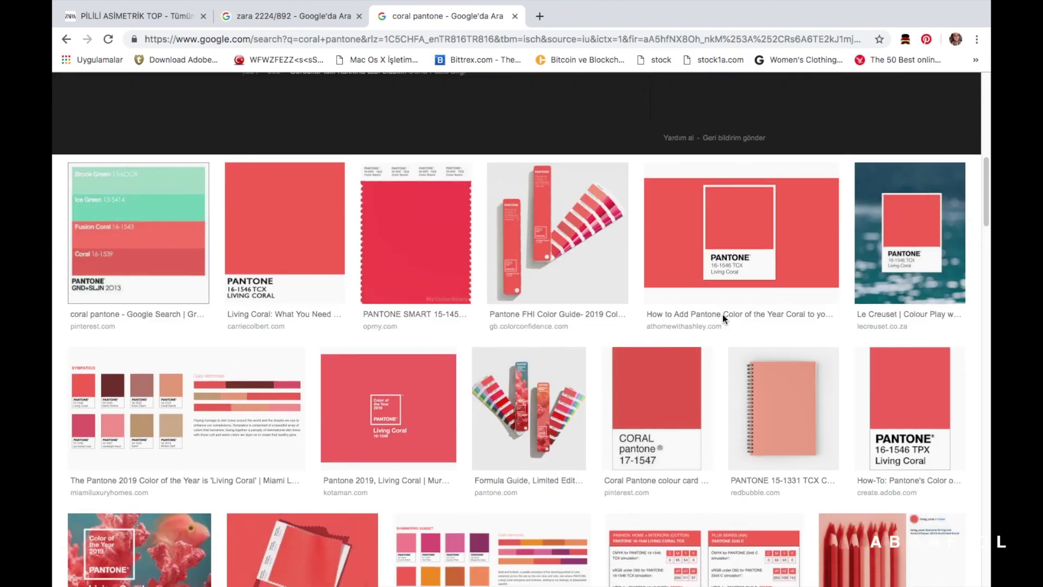
pyautogui.scroll(-4, 722, 314)
pyautogui.click(178, 321)
pyautogui.press('super+Tab')
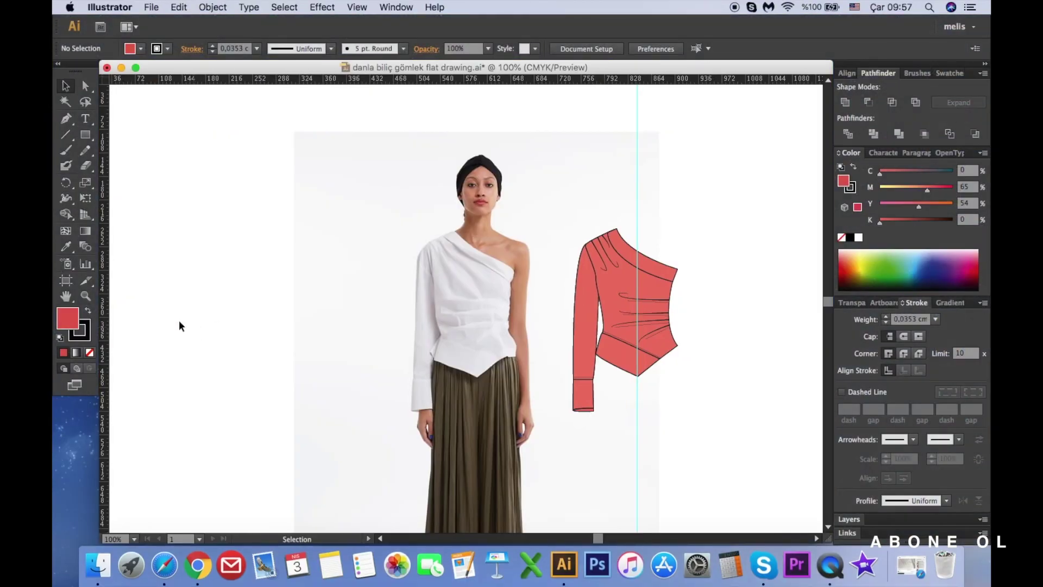
pyautogui.click(636, 133)
pyautogui.press('Delete')
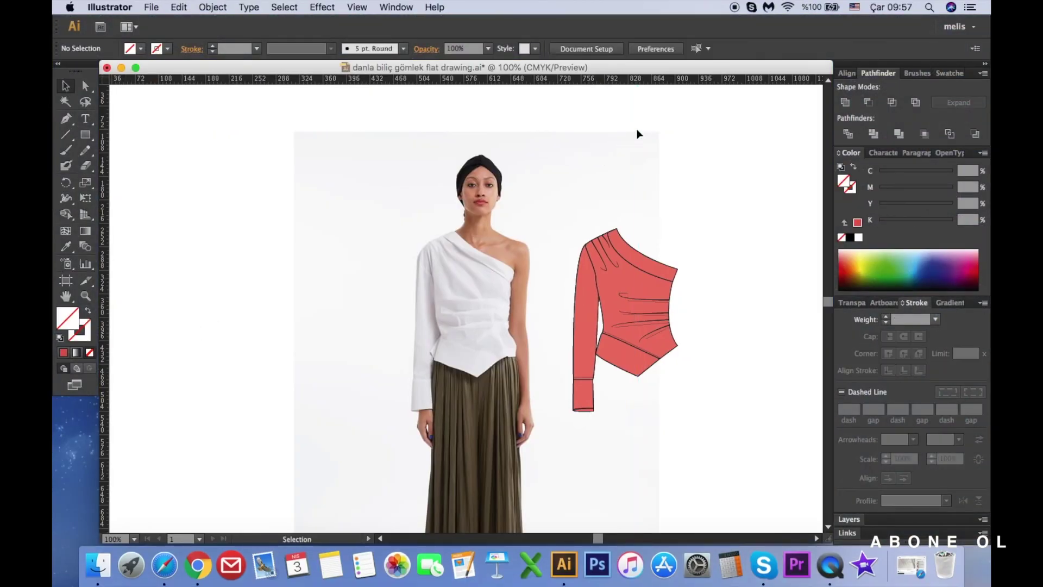
# Copy the zara 2224/892 reference photo and paste it onto the artboard.
pyautogui.press('super+Tab')
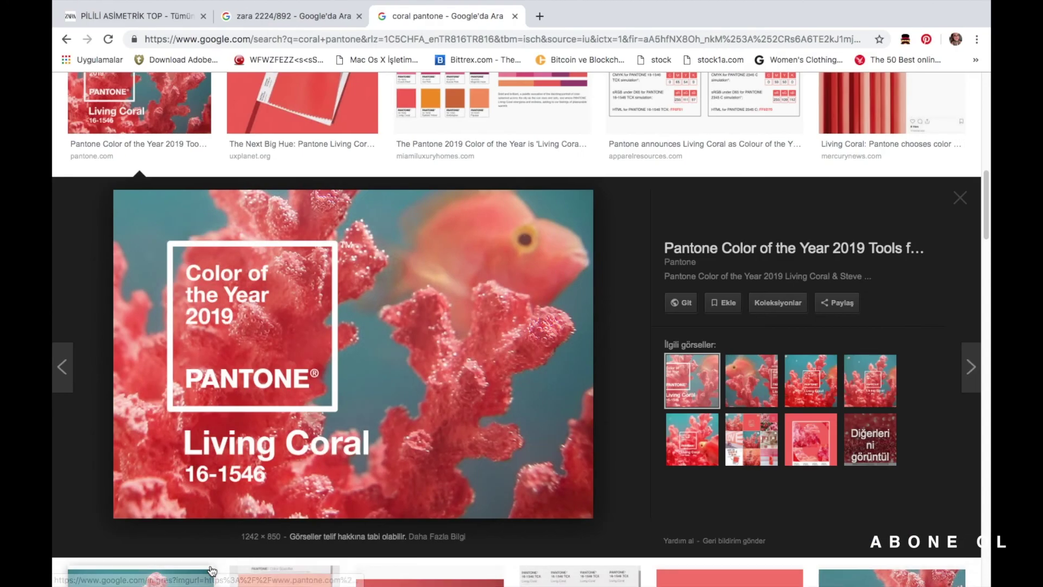
pyautogui.click(292, 23)
pyautogui.scroll(-5, 639, 264)
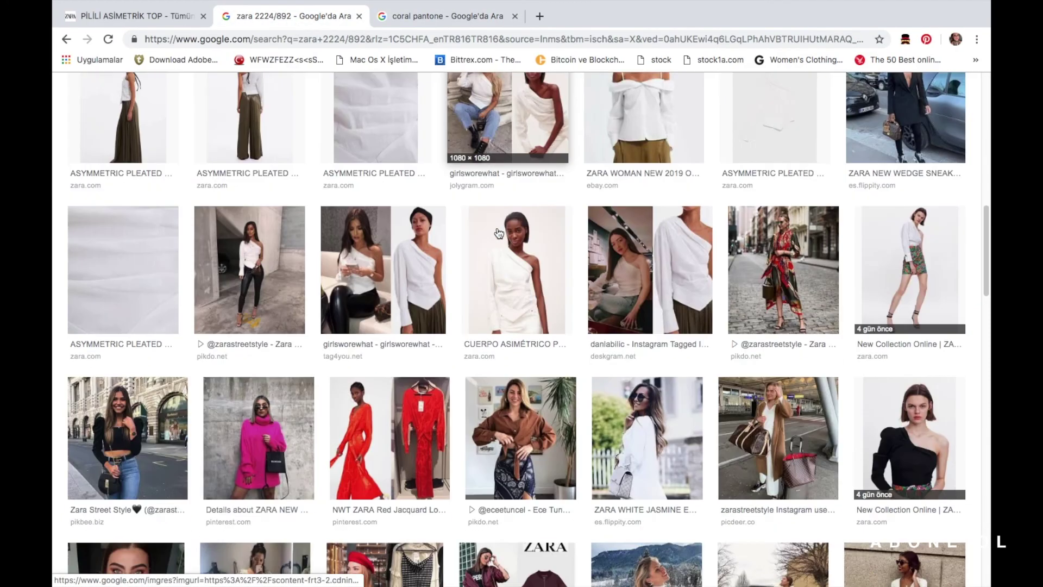
pyautogui.click(640, 264)
pyautogui.rightClick(291, 368)
pyautogui.click(333, 477)
pyautogui.press('super+Tab')
pyautogui.press('super+v')
pyautogui.moveTo(506, 321); pyautogui.dragTo(364, 282)
# Clip the reference photo to its left half and move it beside the model photo.
pyautogui.press('m')
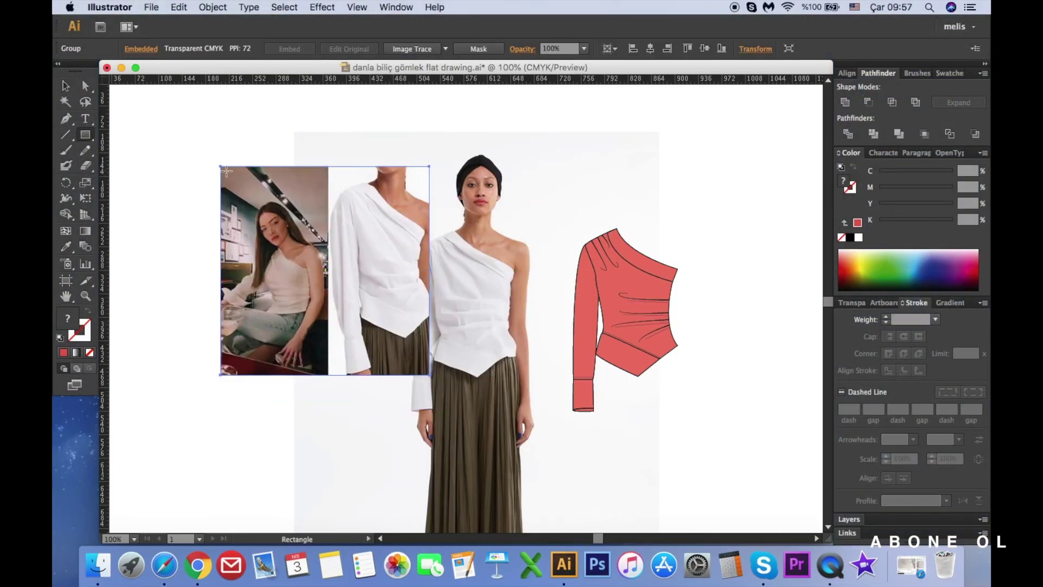
pyautogui.moveTo(220, 166)
pyautogui.mouseDown()
pyautogui.moveTo(328, 374)
pyautogui.moveTo(308, 313)
pyautogui.mouseUp()
pyautogui.press('v')
pyautogui.rightClick(308, 313)
pyautogui.click(335, 391)
pyautogui.moveTo(303, 276); pyautogui.dragTo(336, 316)
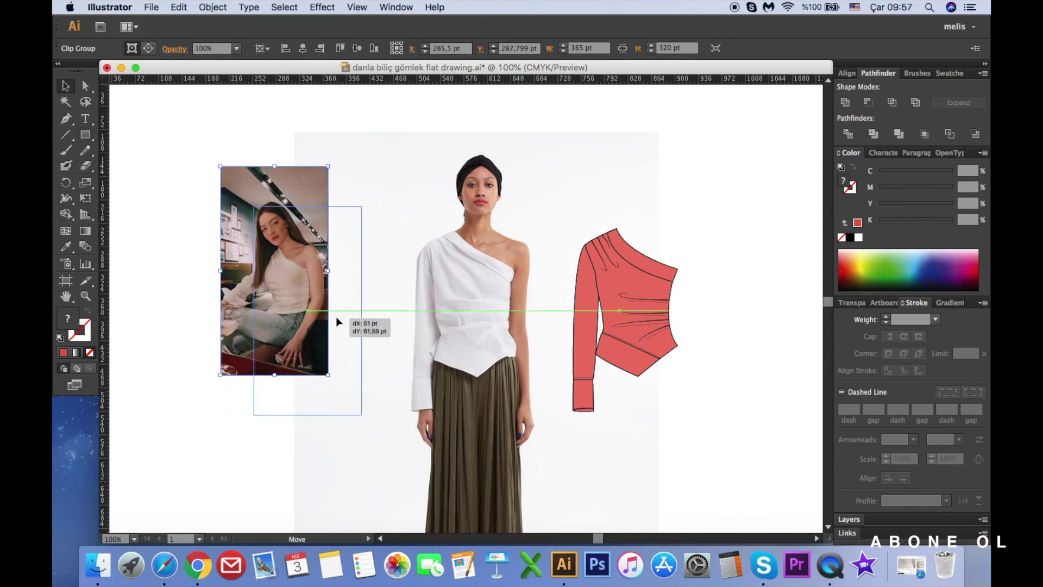
pyautogui.click(351, 180)
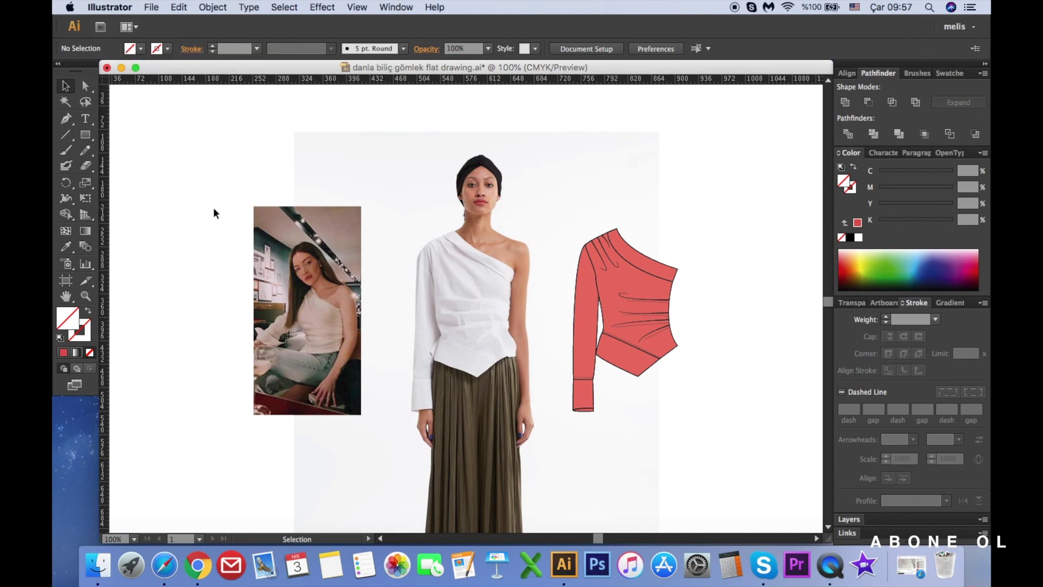
pyautogui.click(151, 7)
# Overwrite the existing .ai file in 2019 fall, keeping Adobe Illustrator (ai) format.
pyautogui.click(170, 117)
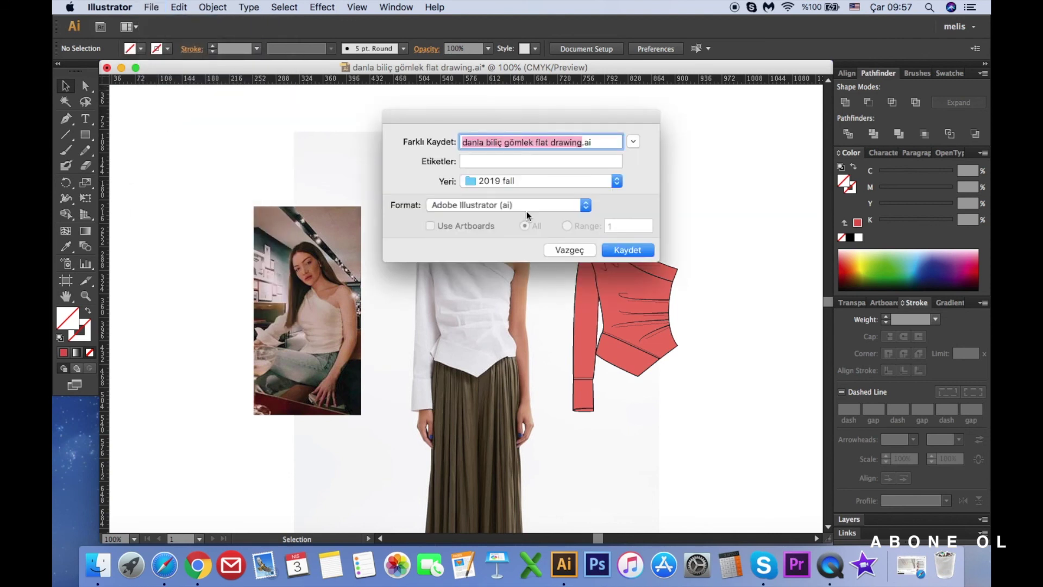
pyautogui.click(545, 205)
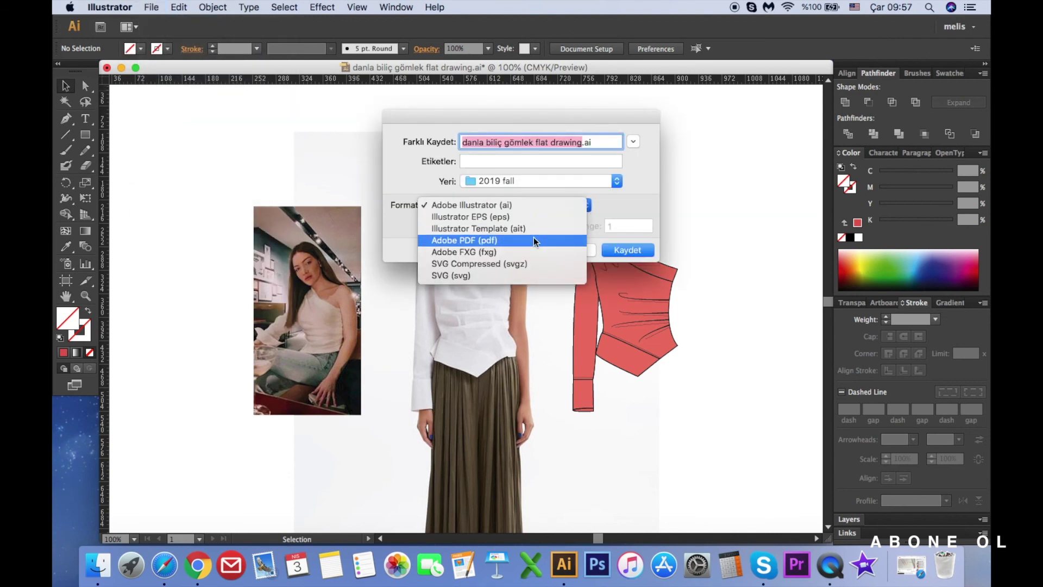
pyautogui.click(537, 205)
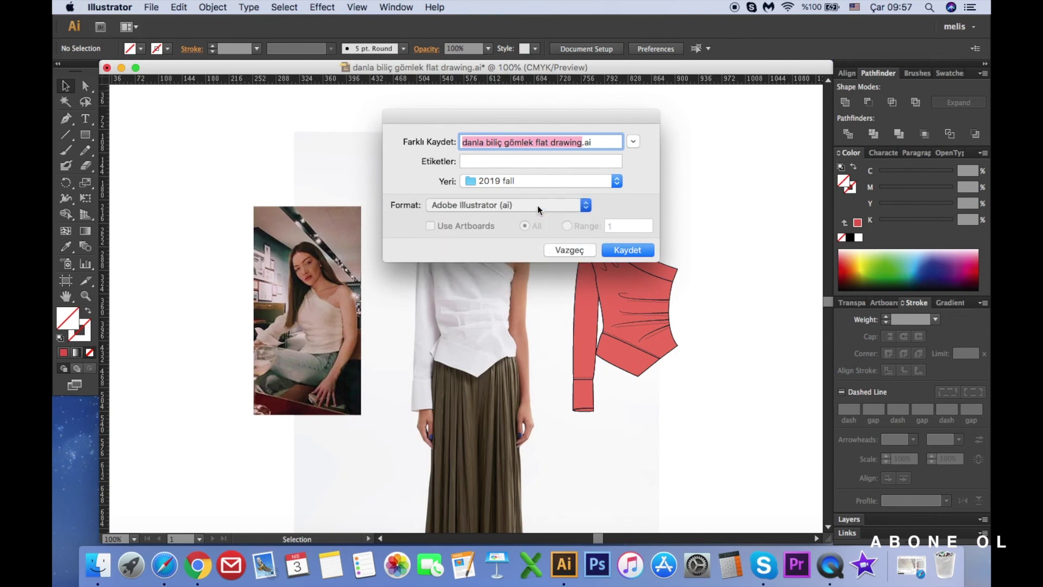
pyautogui.click(637, 252)
pyautogui.click(614, 202)
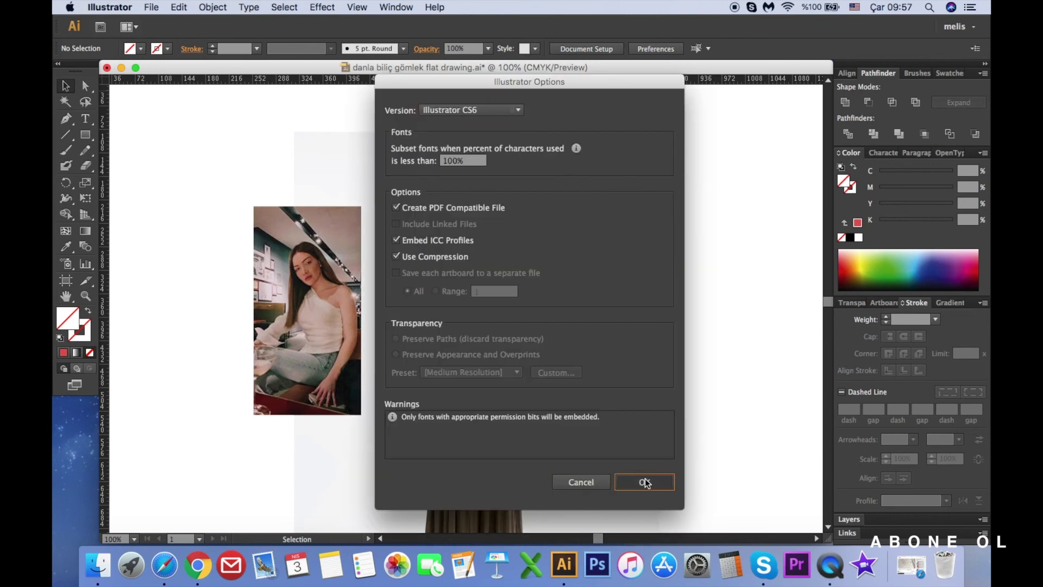
pyautogui.click(645, 481)
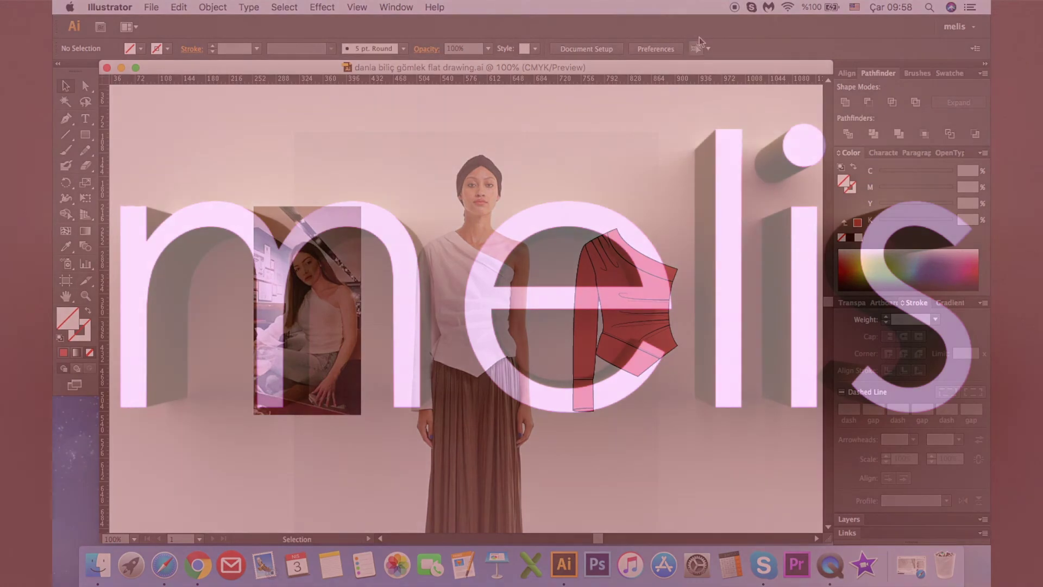